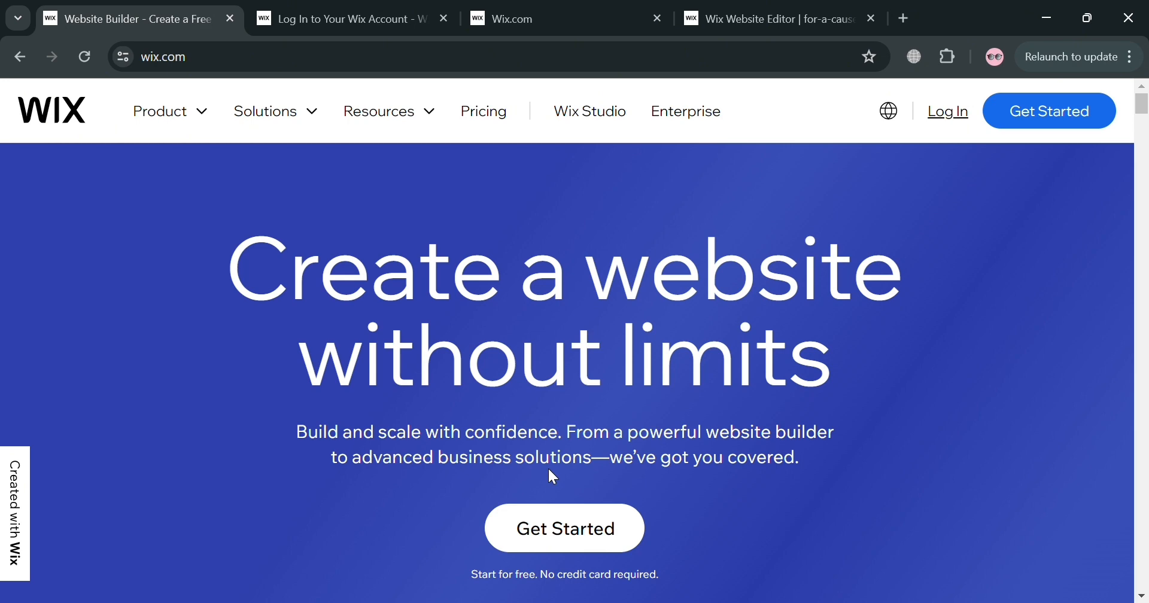
Look through the Wix homepage from its headline down to the footer links and return to the beginning
scroll(796, 500, down, 8)
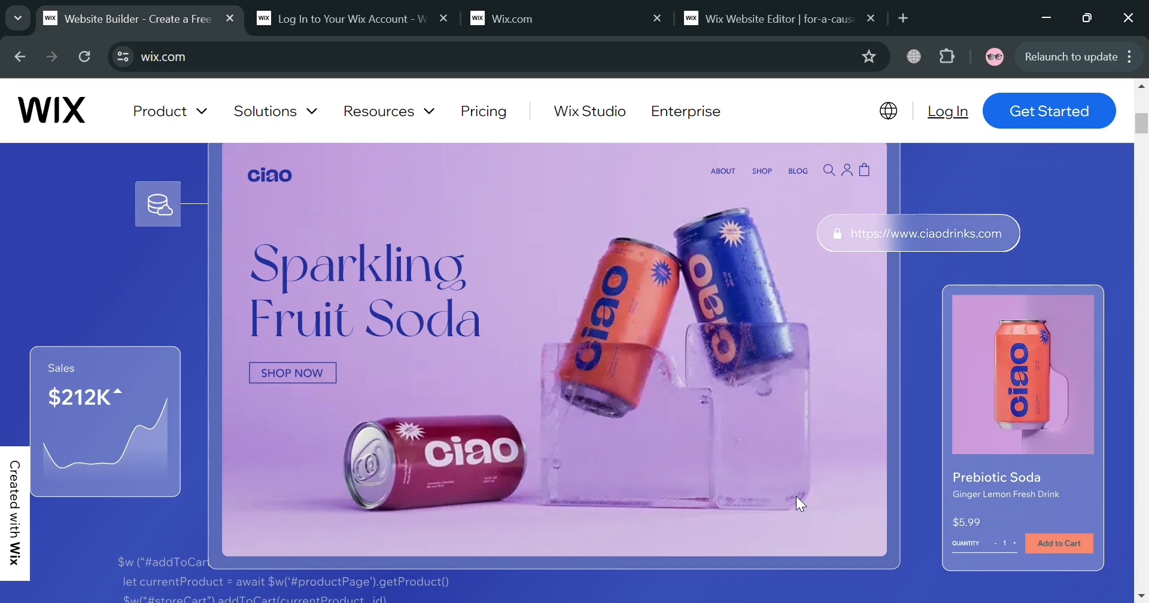
scroll(795, 497, up, 6)
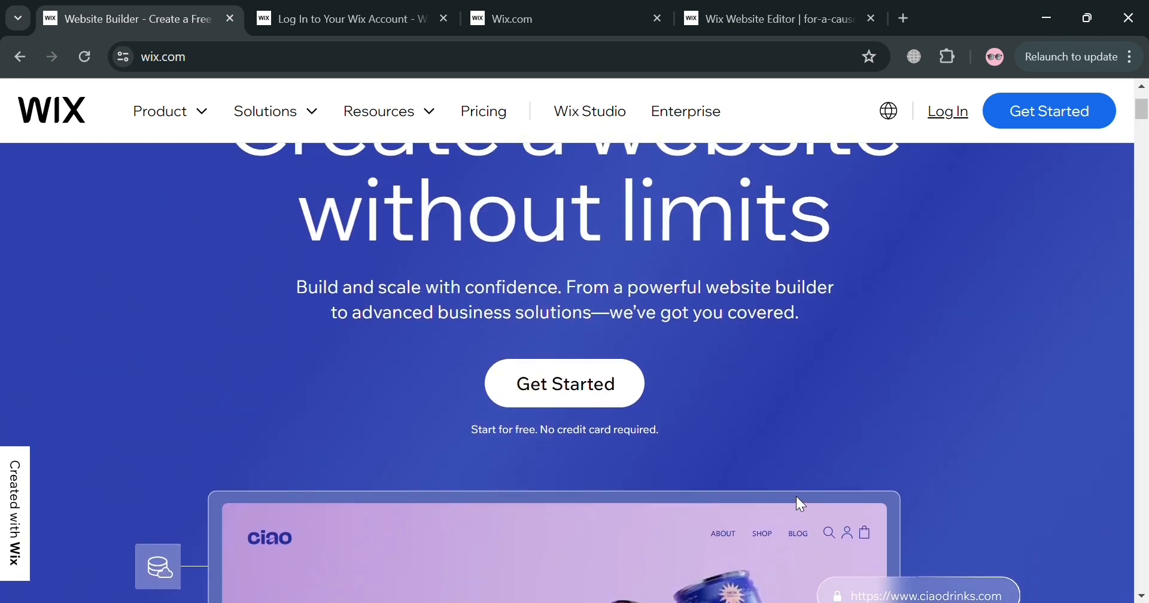
scroll(796, 497, down, 3)
scroll(797, 497, up, 1)
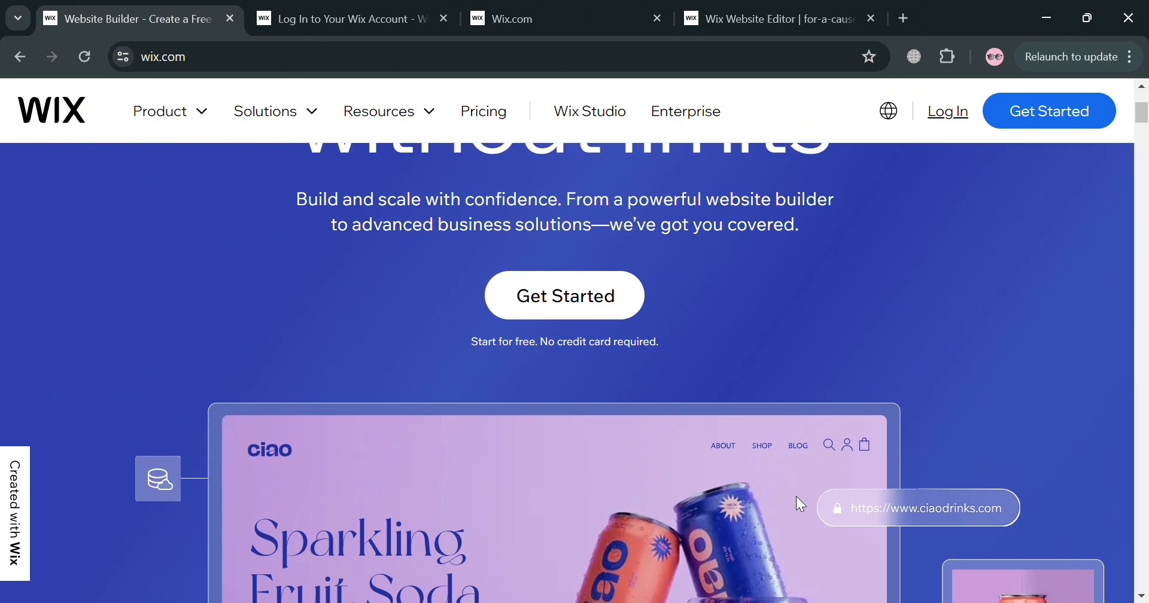
scroll(797, 497, down, 3)
scroll(796, 497, down, 10)
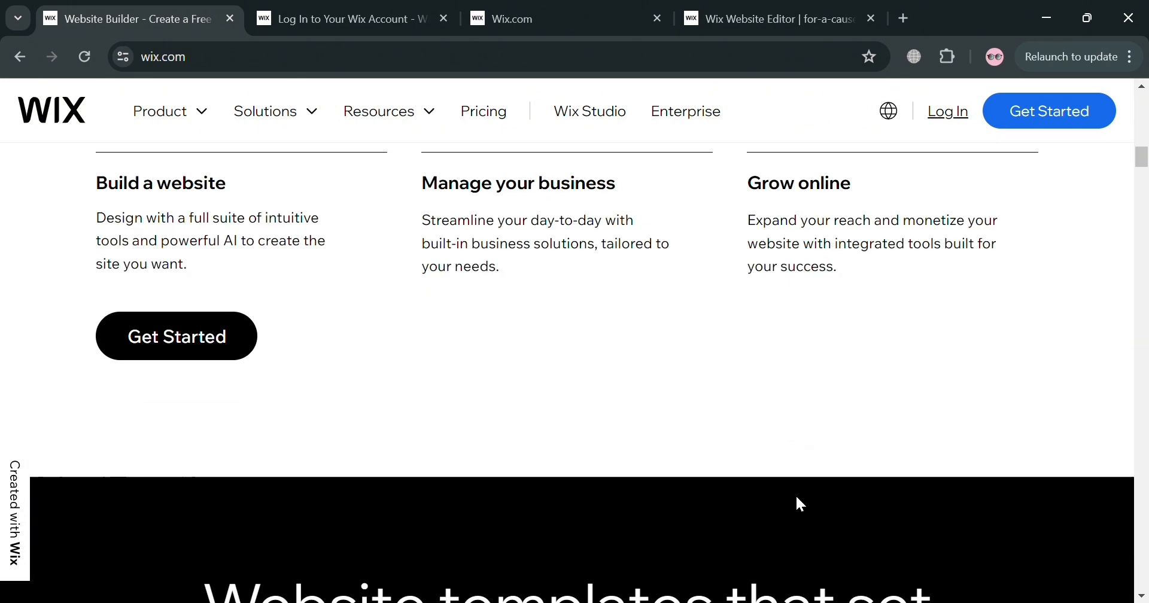
scroll(797, 497, down, 4)
scroll(796, 497, down, 4)
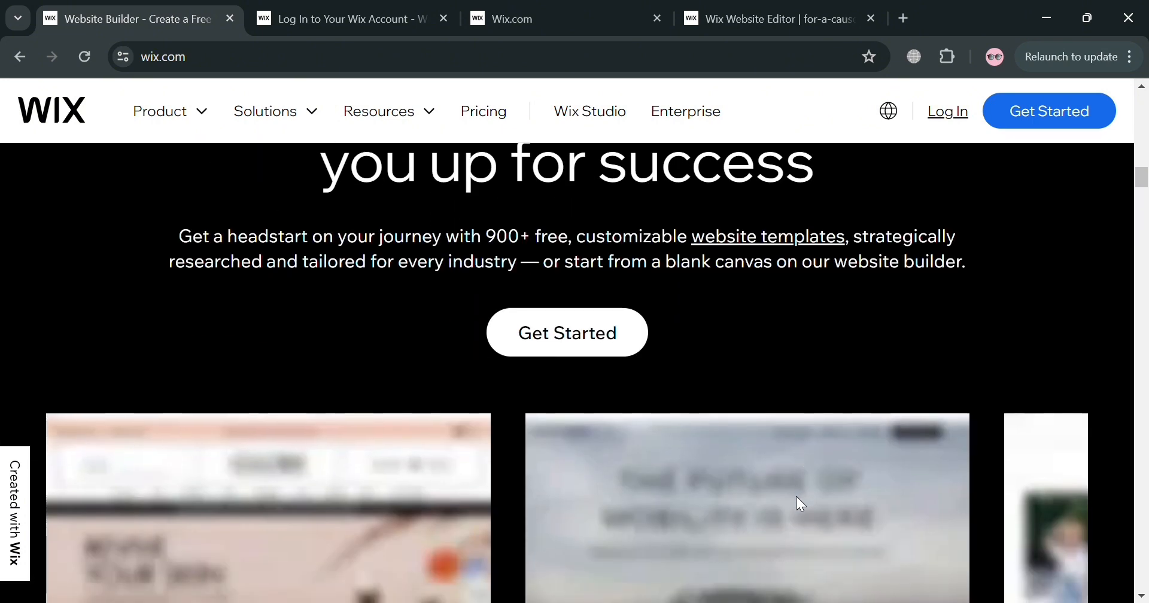
scroll(804, 506, down, 12)
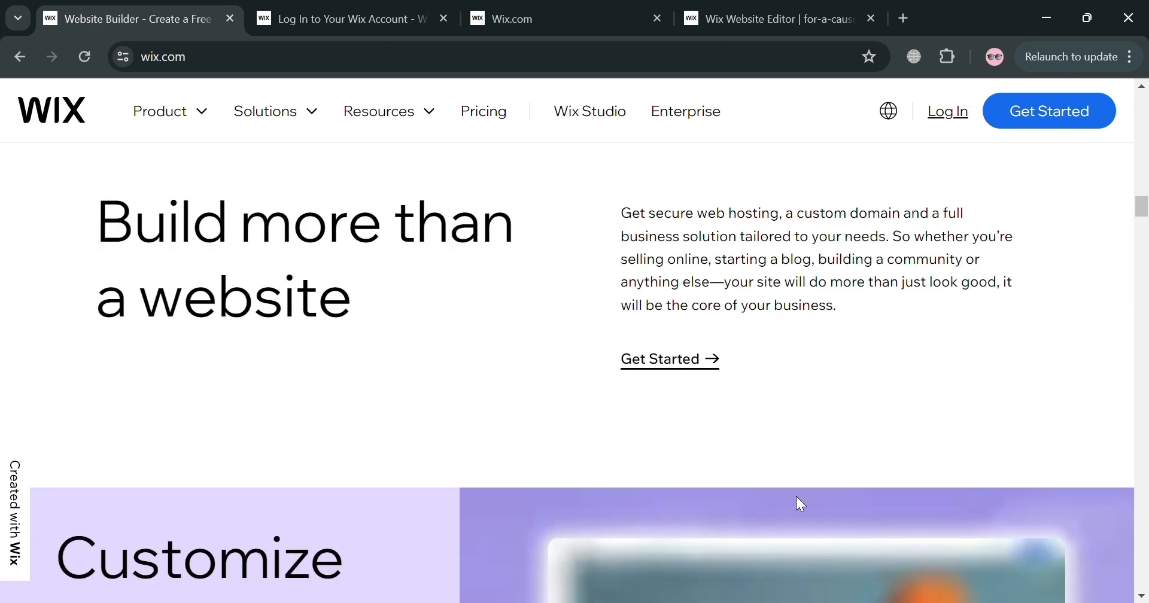
scroll(803, 505, down, 9)
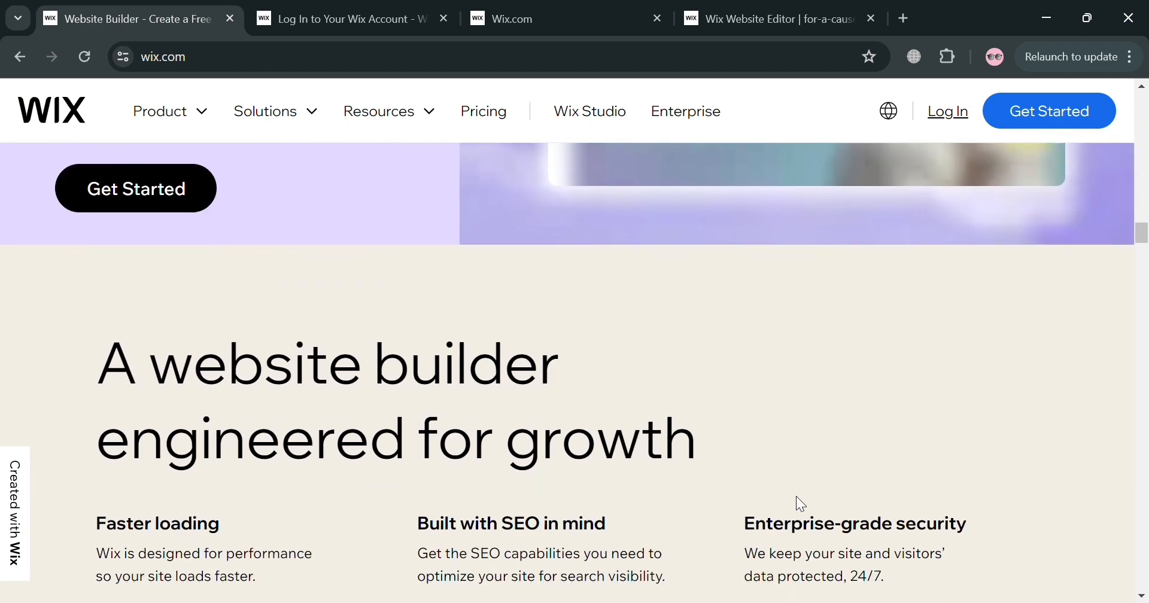
scroll(796, 497, down, 10)
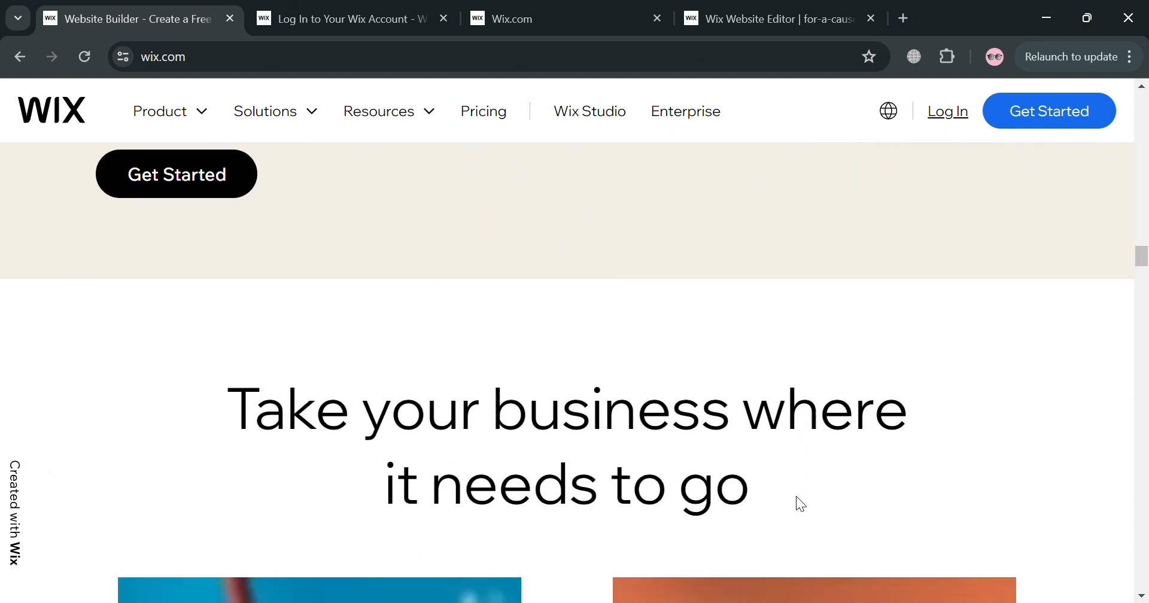
scroll(796, 494, down, 9)
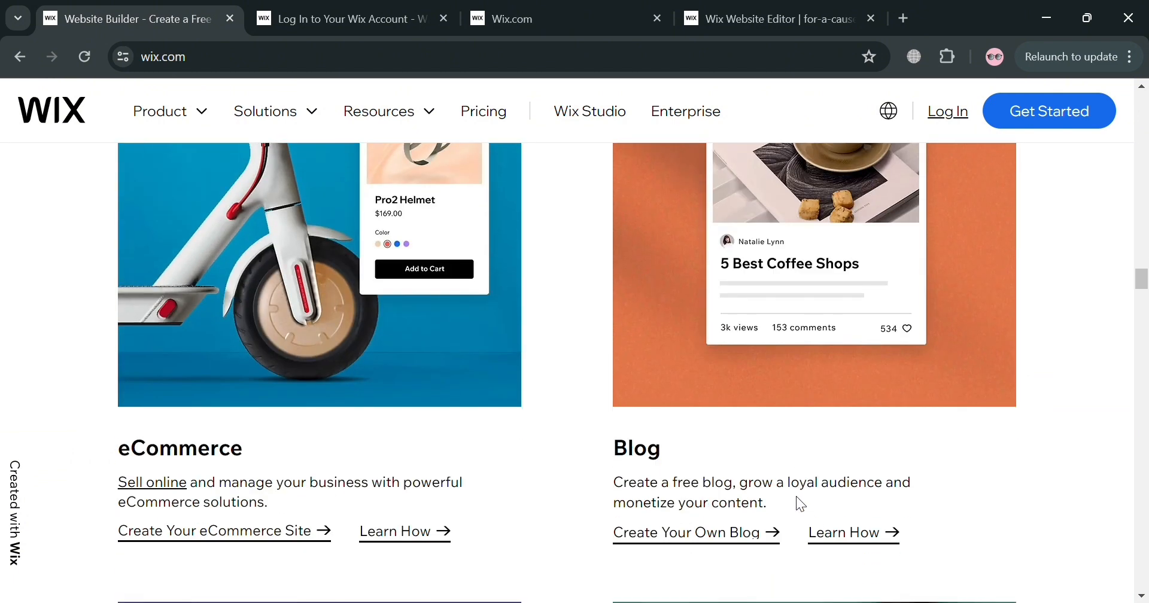
scroll(796, 497, down, 10)
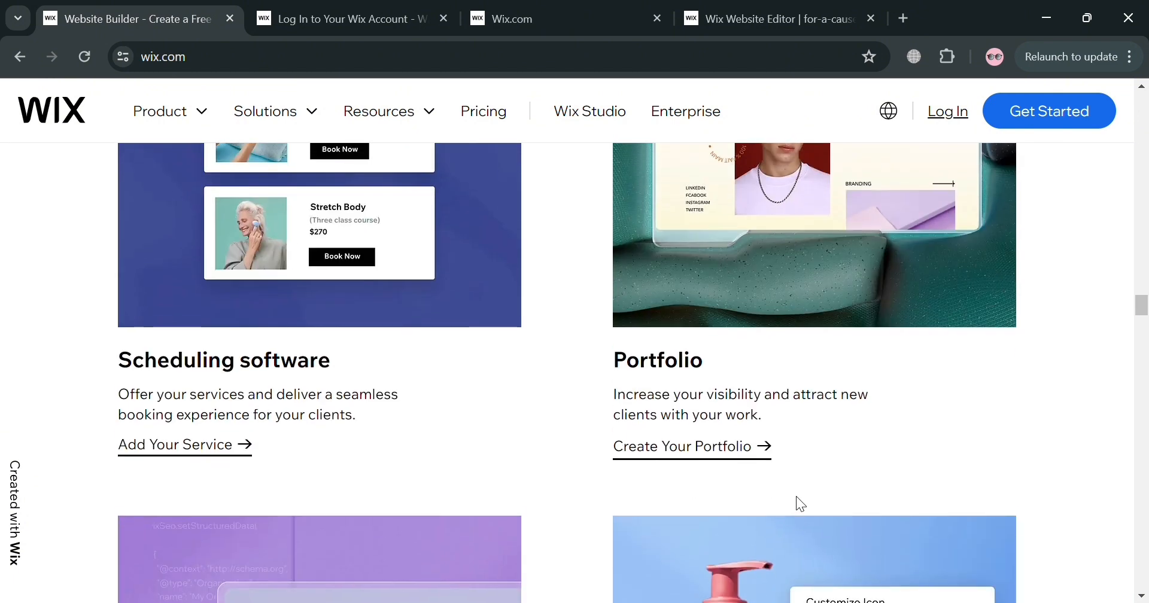
scroll(796, 497, down, 10)
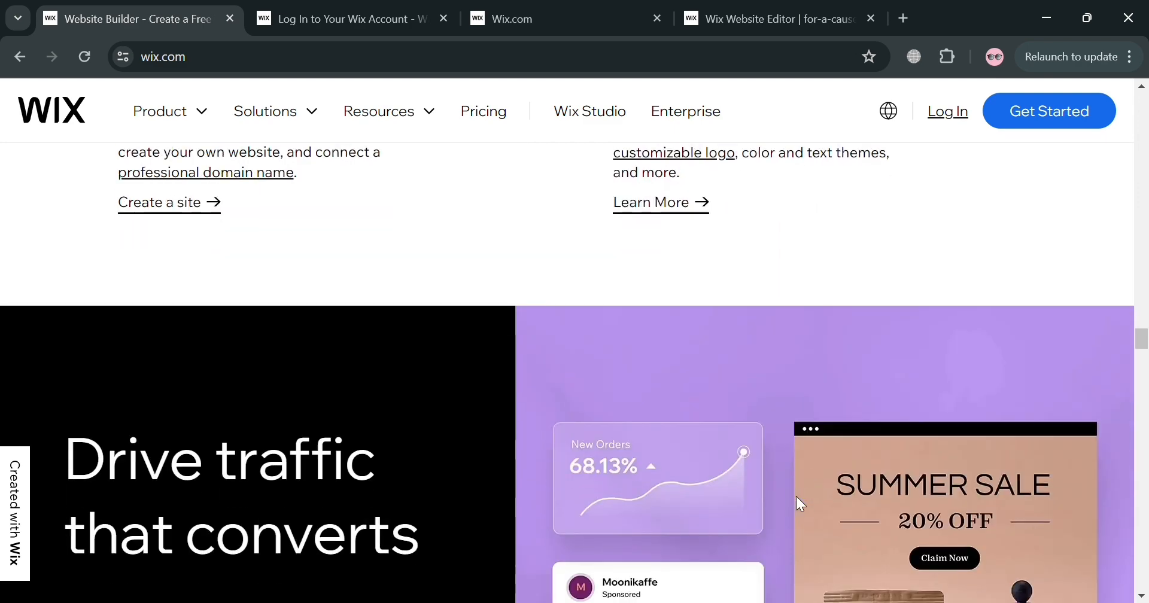
scroll(795, 496, down, 10)
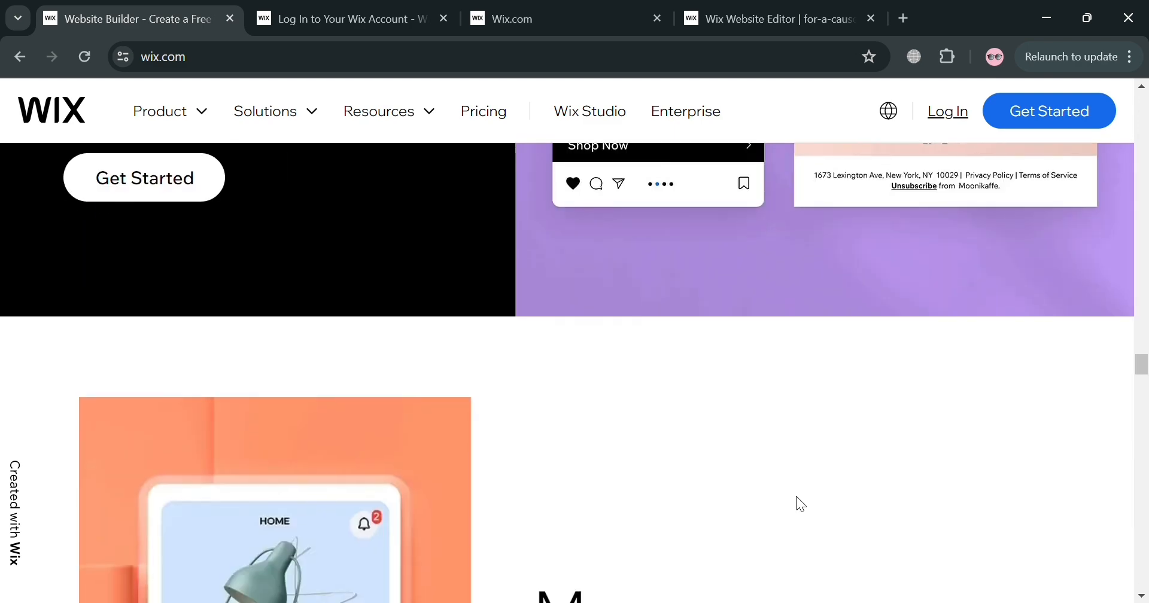
scroll(796, 497, down, 10)
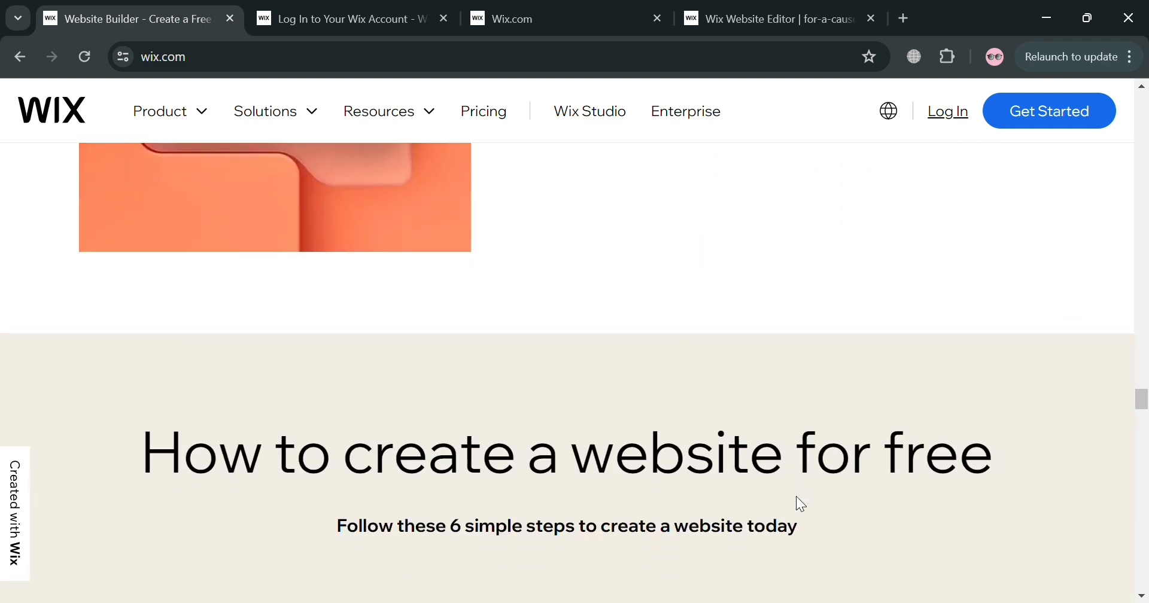
scroll(801, 504, down, 10)
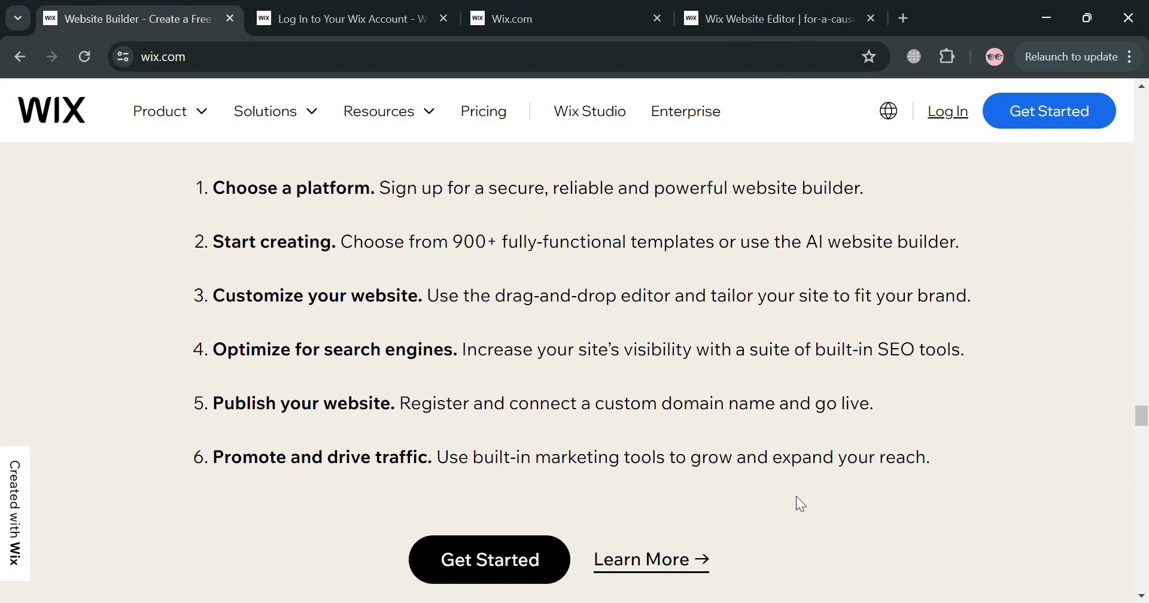
scroll(800, 505, down, 10)
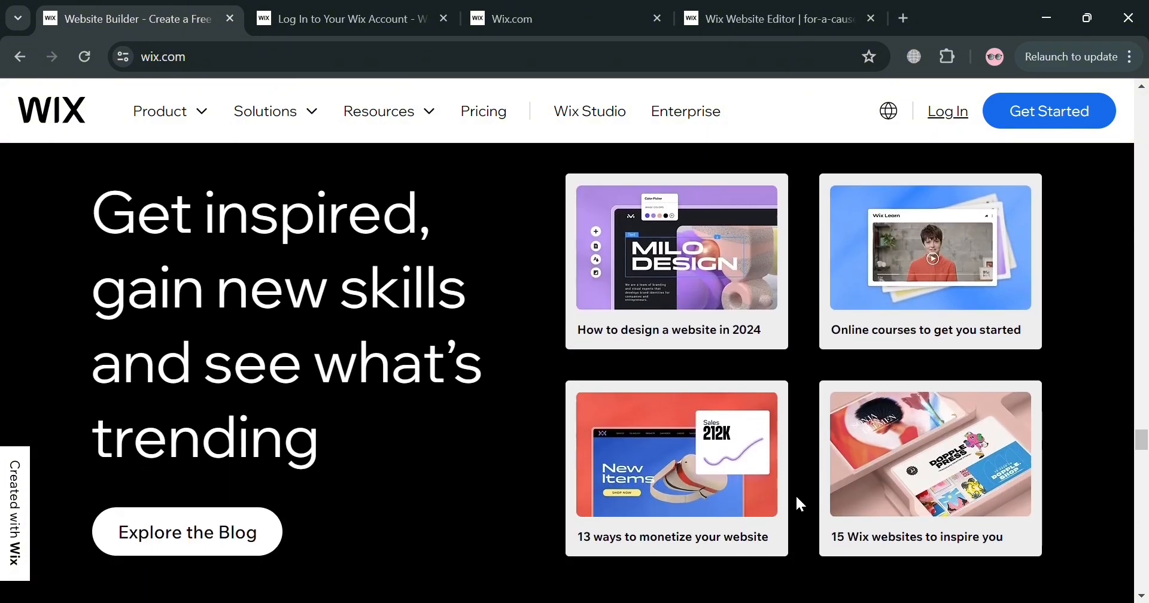
scroll(797, 504, down, 10)
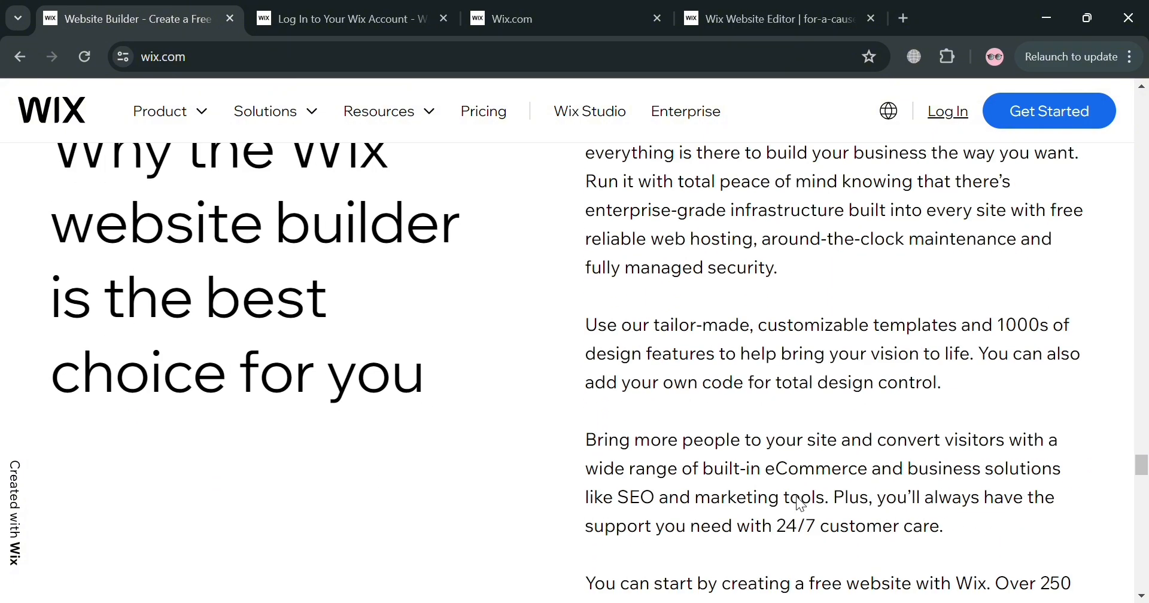
scroll(805, 505, down, 10)
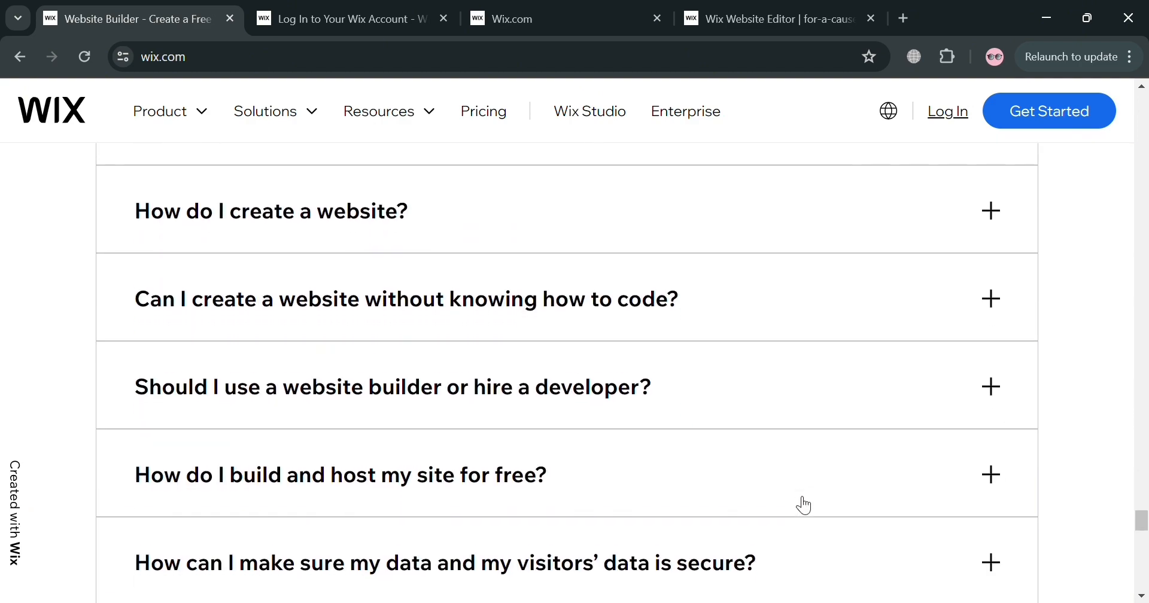
scroll(802, 505, down, 10)
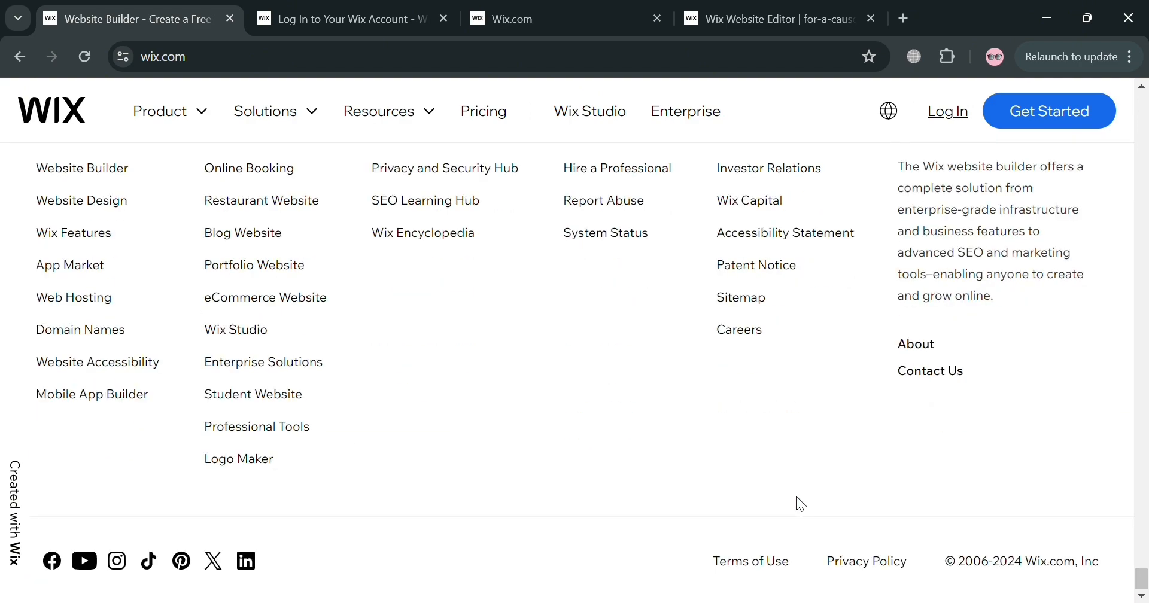
scroll(800, 505, up, 12)
scroll(801, 504, up, 20)
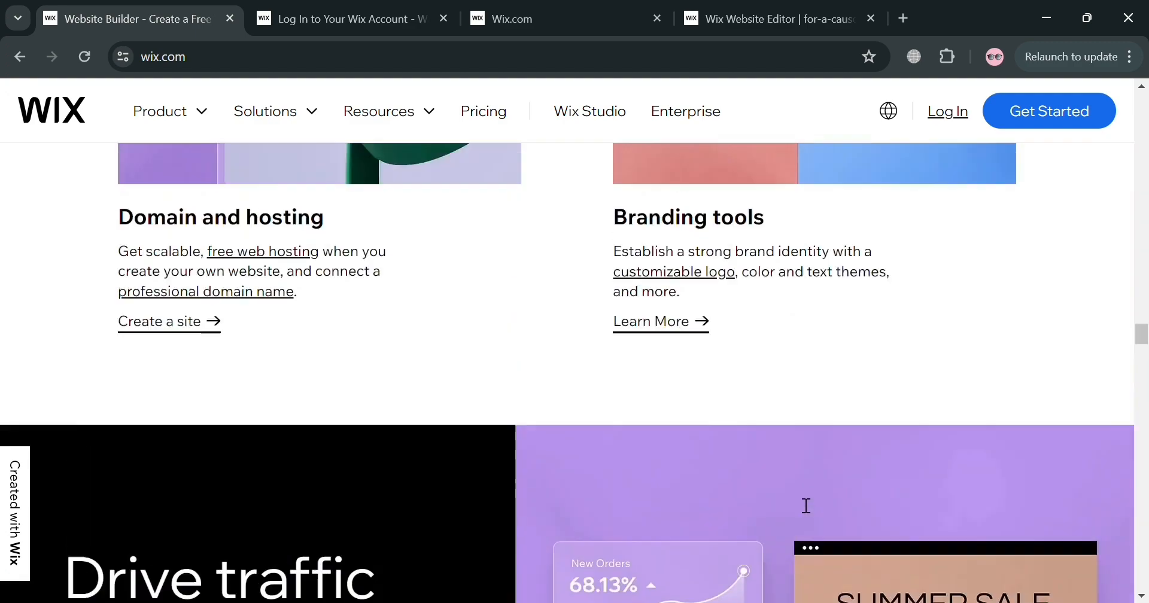
scroll(797, 498, up, 20)
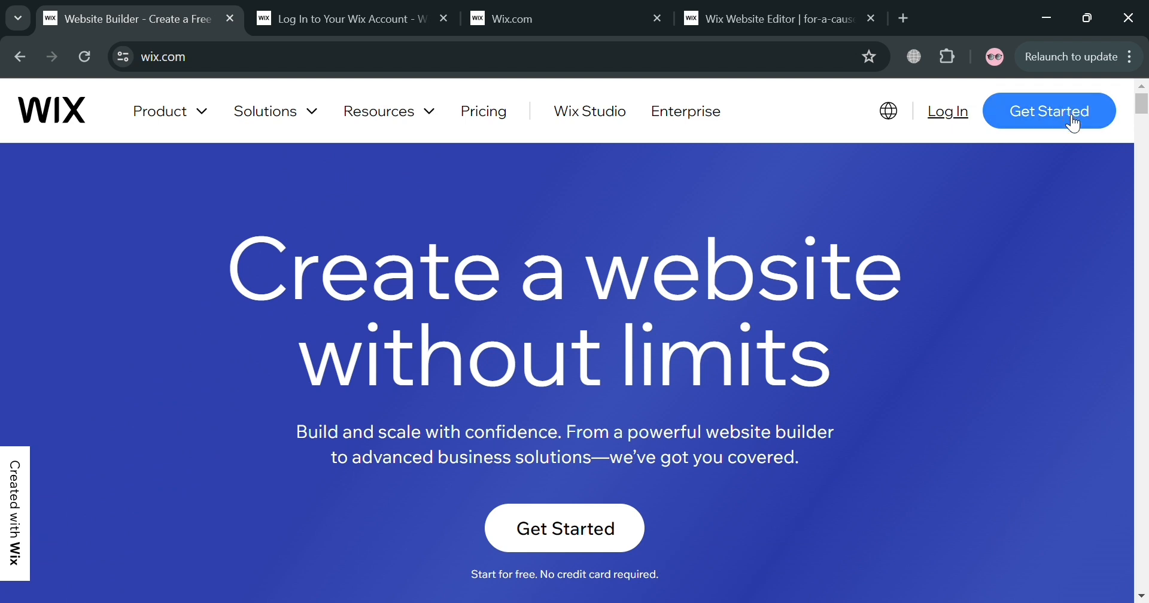
View the Wix sign-up page, switch to the For a cause site dashboard, and examine its navigation and business setup checklist
click(397, 9)
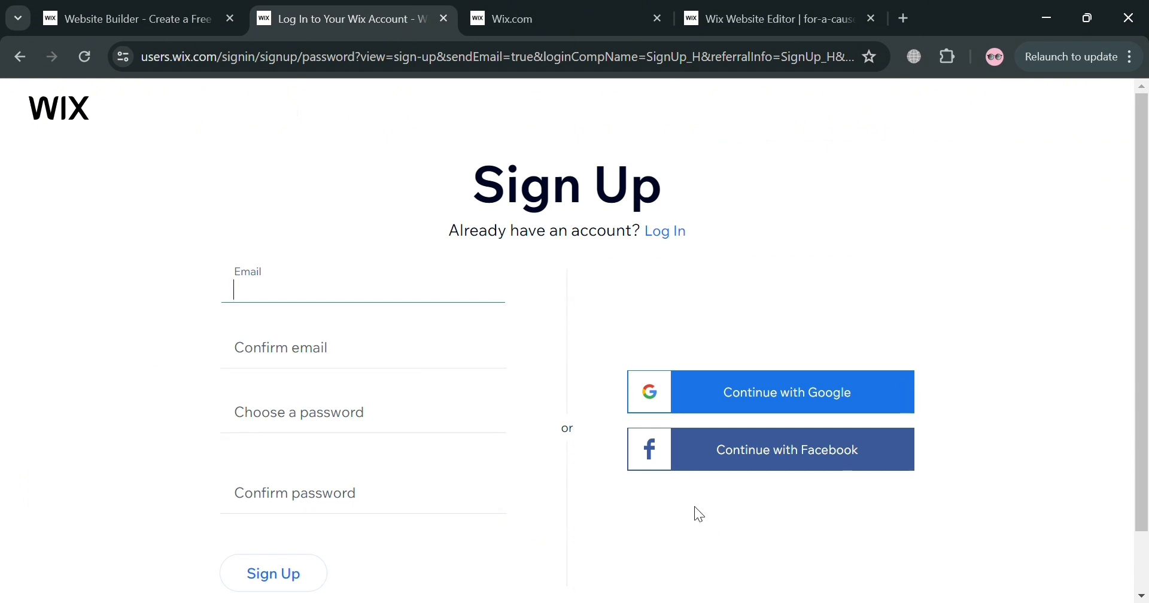
click(509, 8)
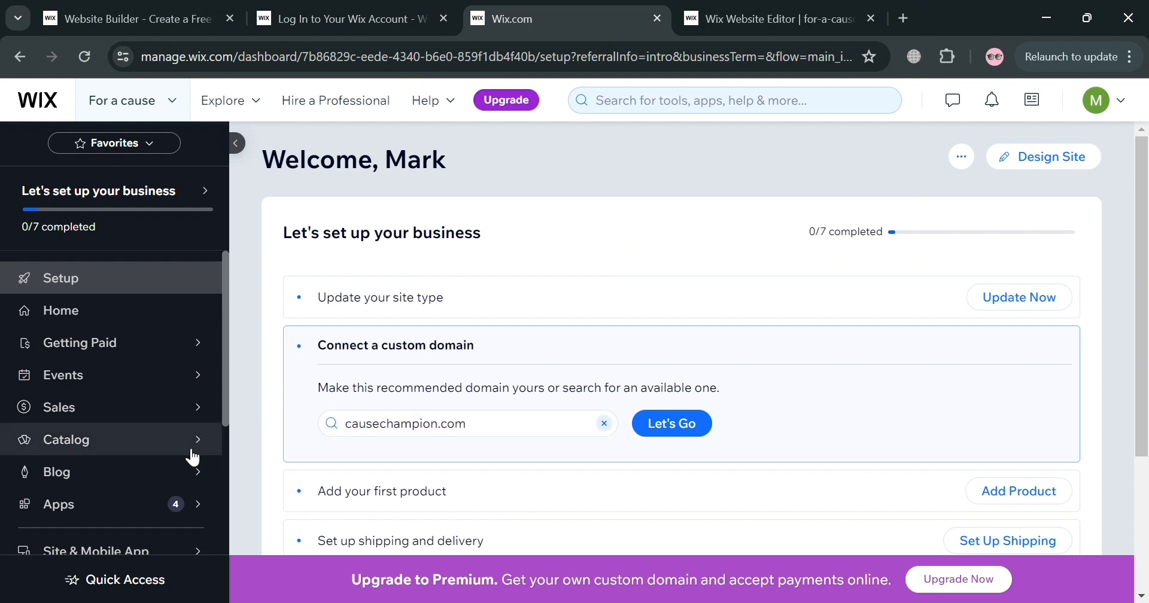
scroll(175, 374, down, 4)
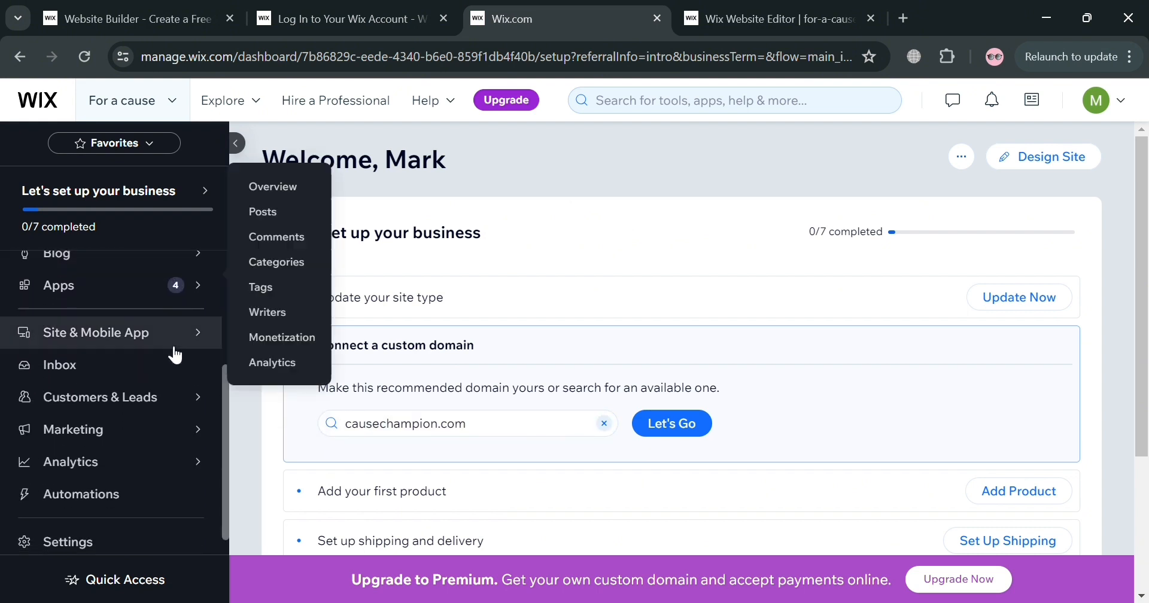
scroll(174, 352, up, 4)
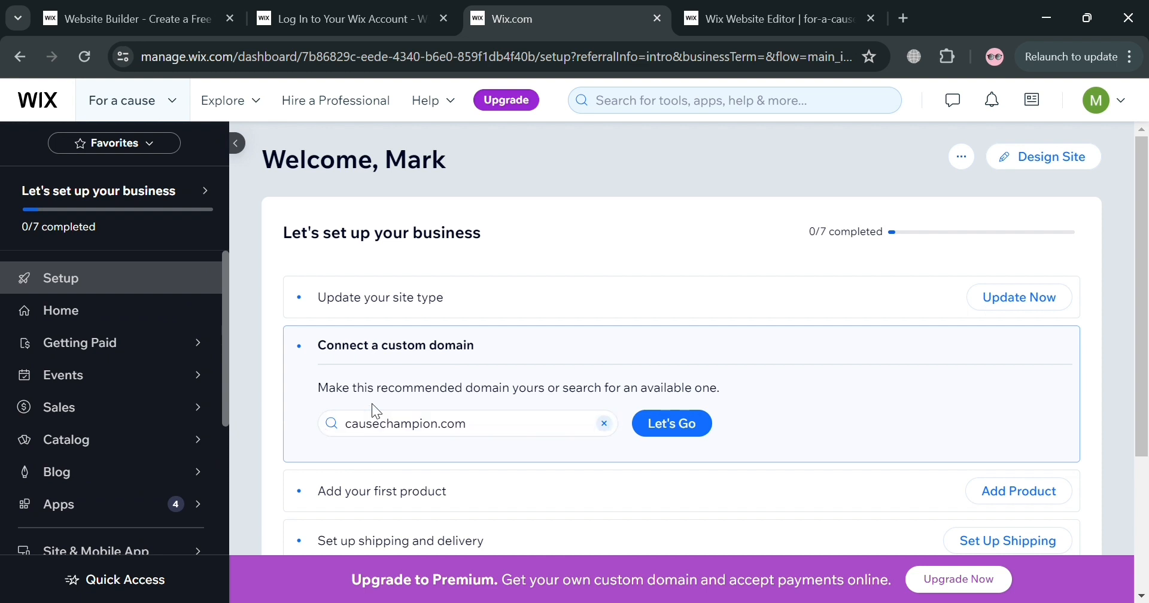
scroll(540, 444, down, 1)
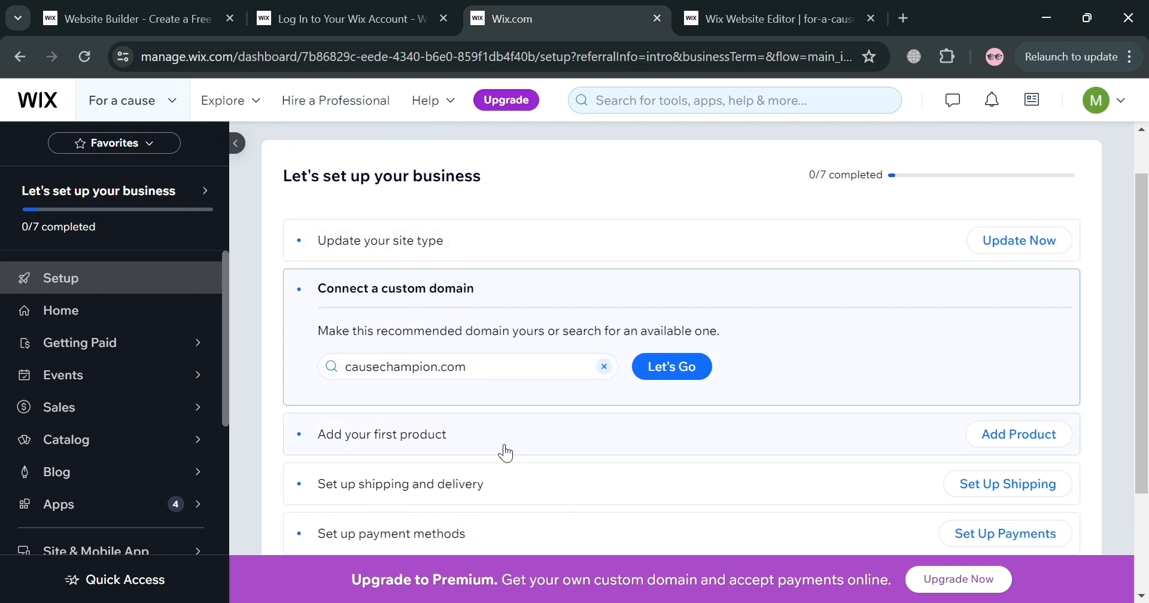
scroll(504, 452, down, 2)
scroll(505, 453, up, 2)
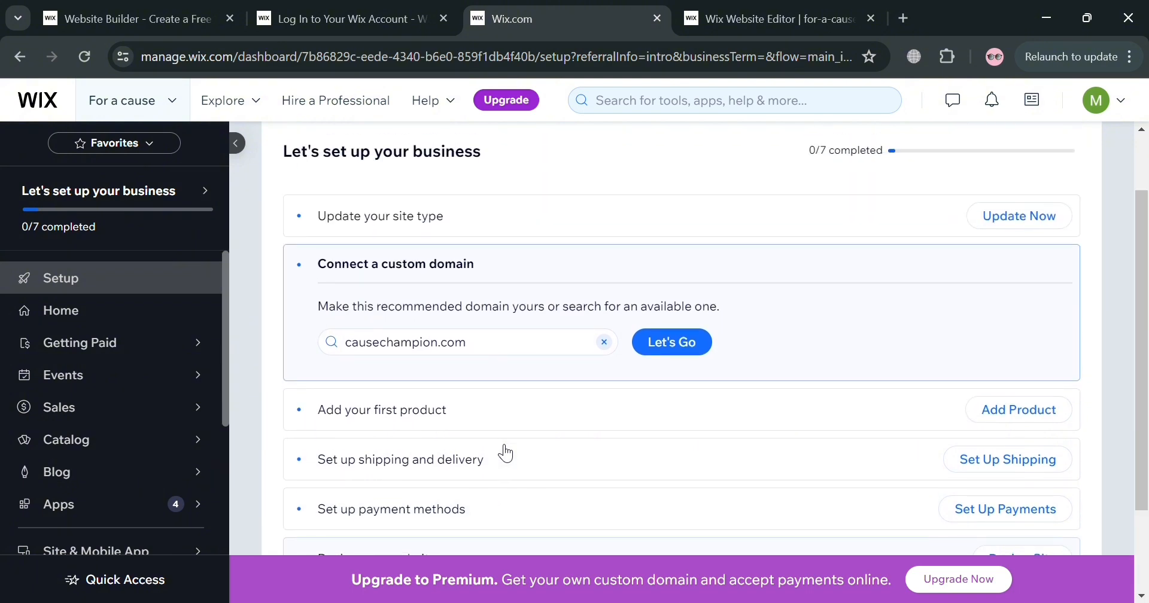
scroll(506, 453, down, 2)
scroll(505, 453, up, 3)
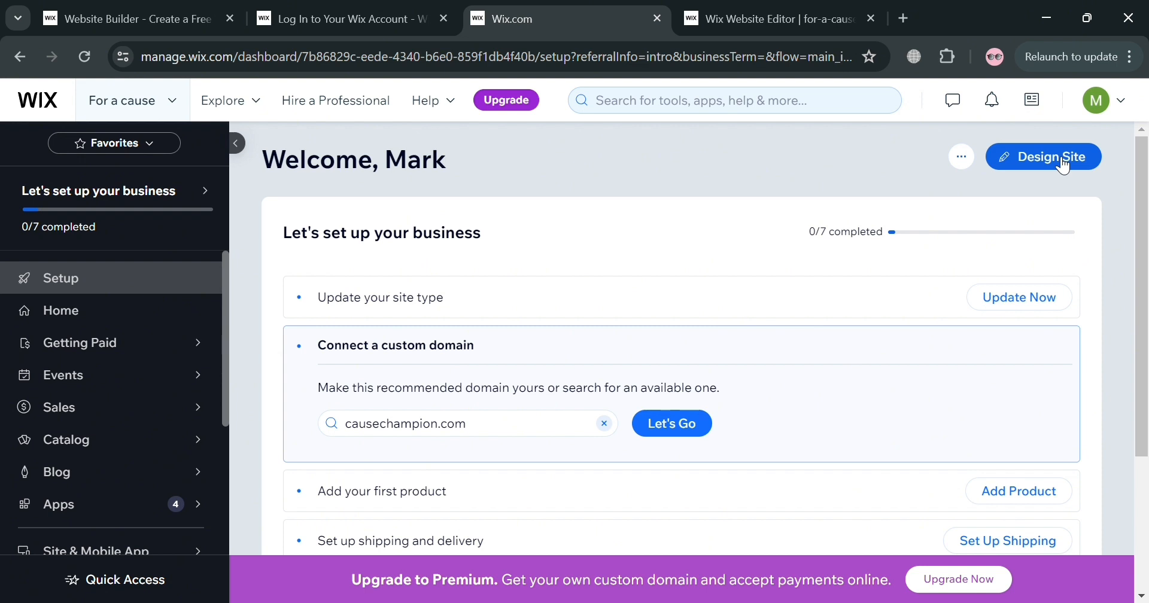
Switch to the Wix Website Editor and open the Events category of elements that can be added to the Home page
click(740, 8)
scroll(592, 334, up, 15)
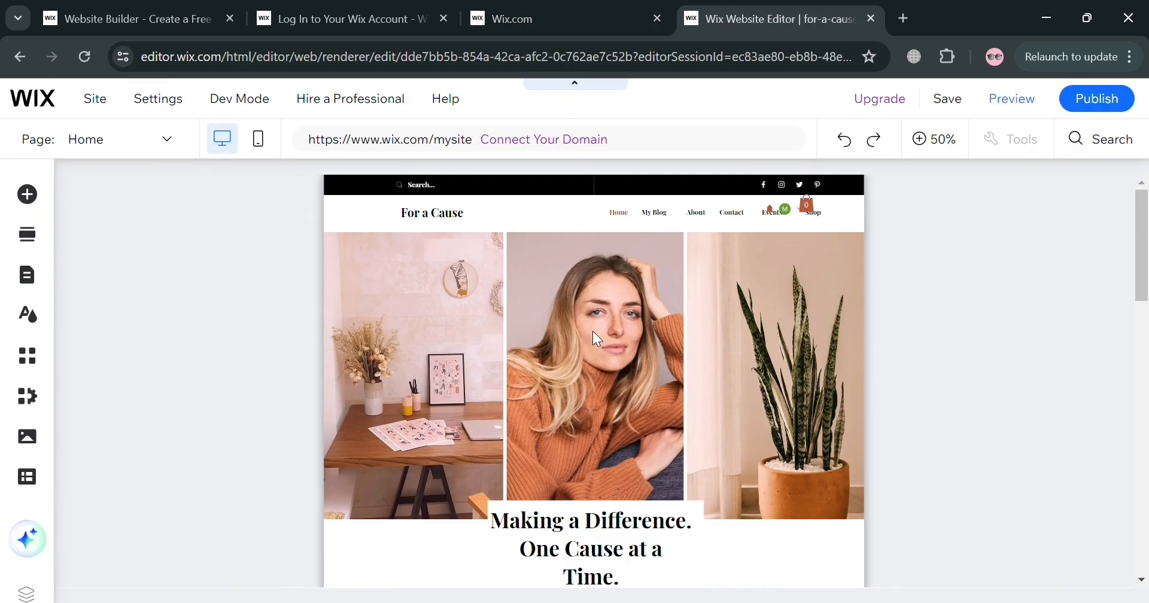
scroll(594, 338, down, 2)
scroll(593, 338, up, 2)
click(28, 195)
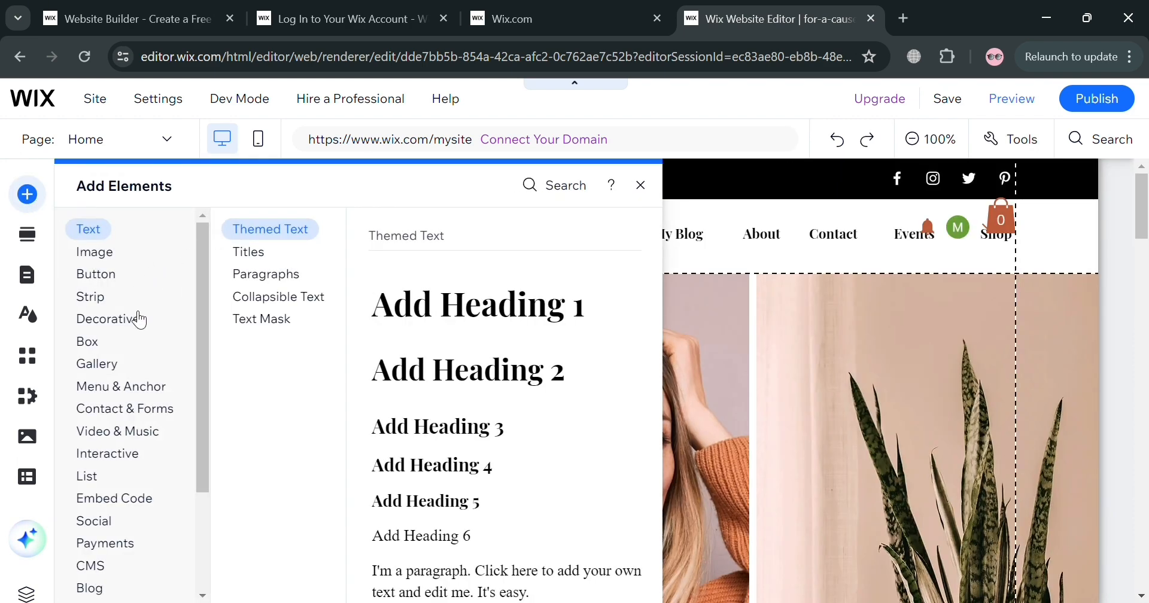
click(136, 389)
scroll(126, 510, down, 3)
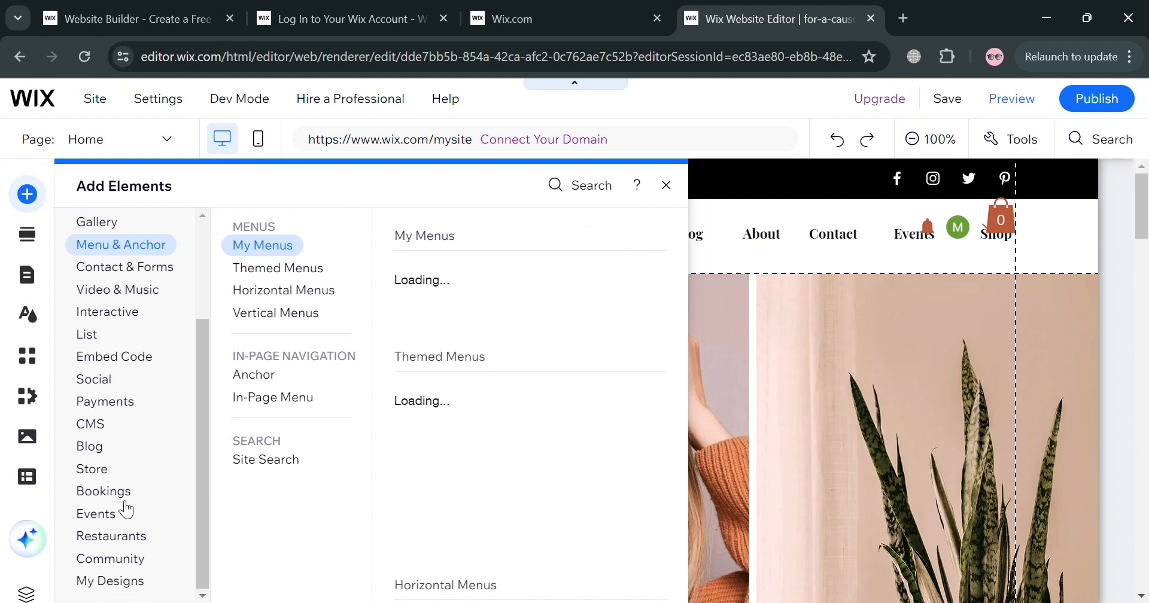
click(103, 518)
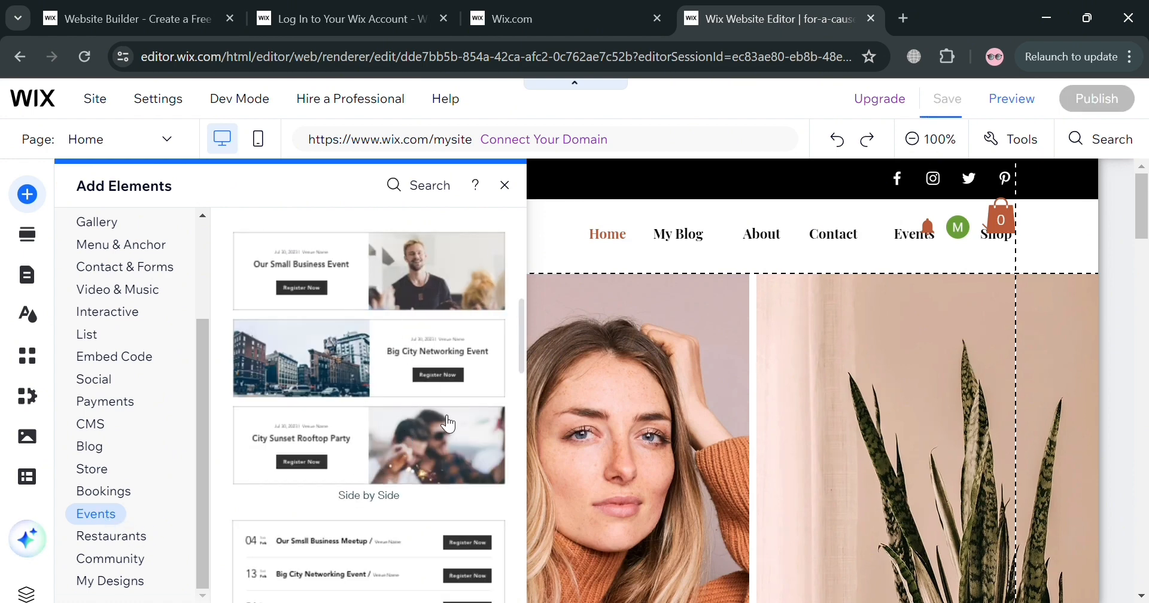
Insert the Classic single-event widget into the Home page
scroll(447, 424, down, 4)
scroll(448, 423, down, 1)
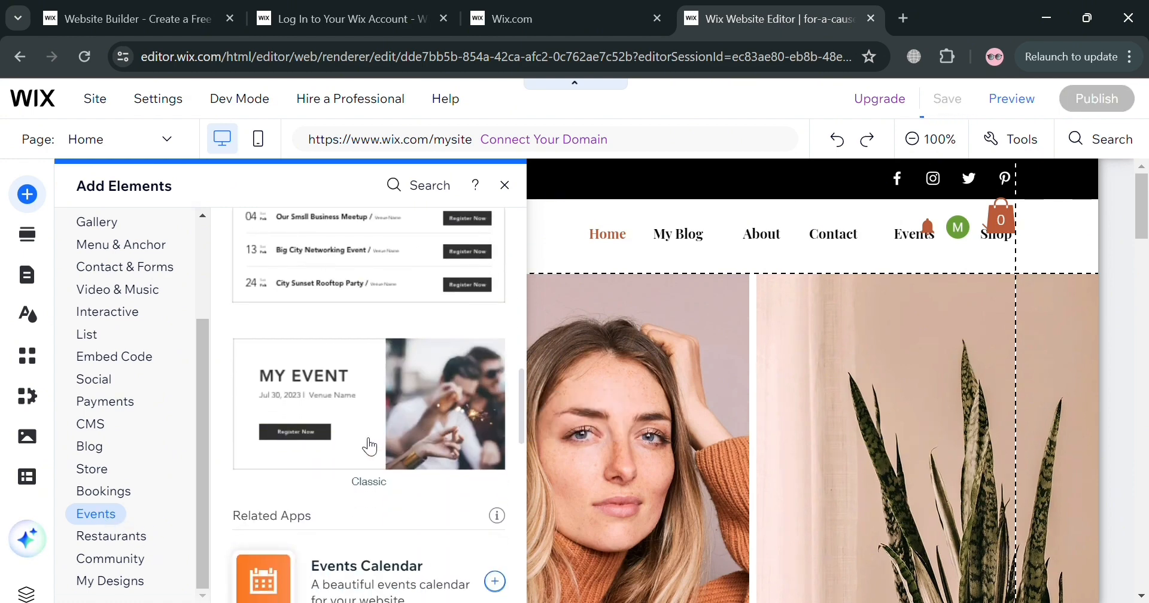
scroll(409, 405, up, 4)
click(404, 400)
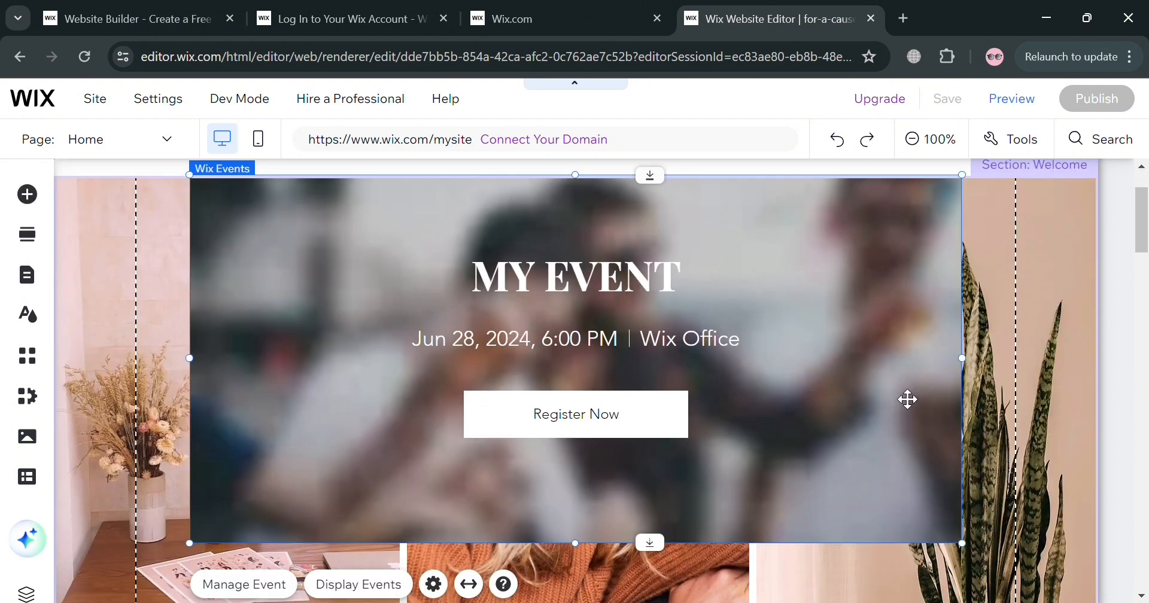
Open event management for the Wix Events widget on the Home page
scroll(907, 399, up, 1)
scroll(907, 399, up, 1)
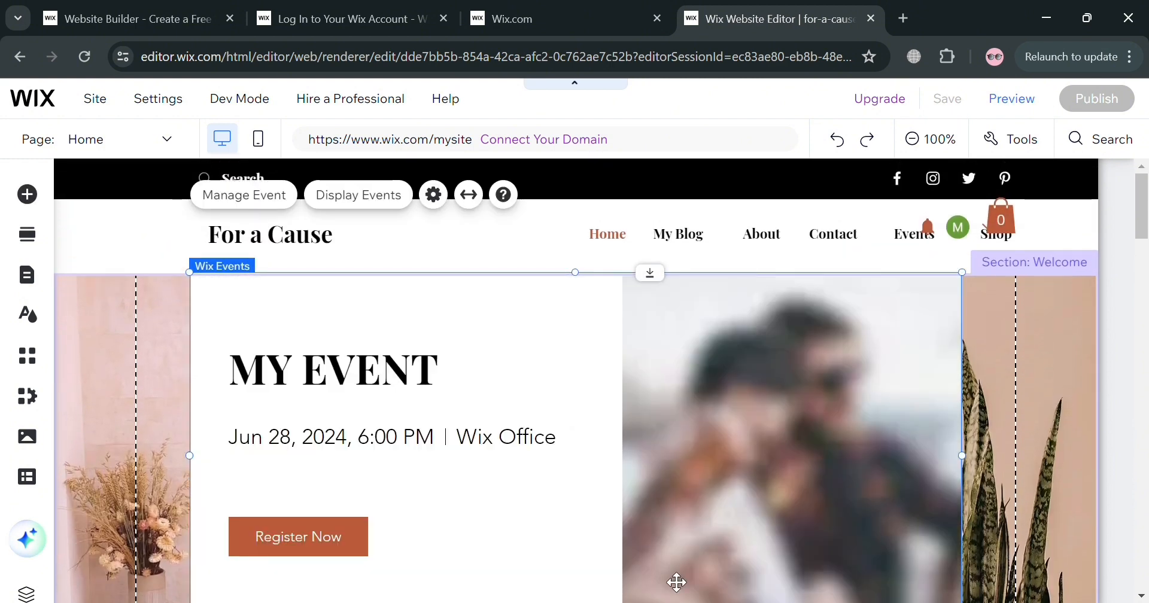
click(245, 197)
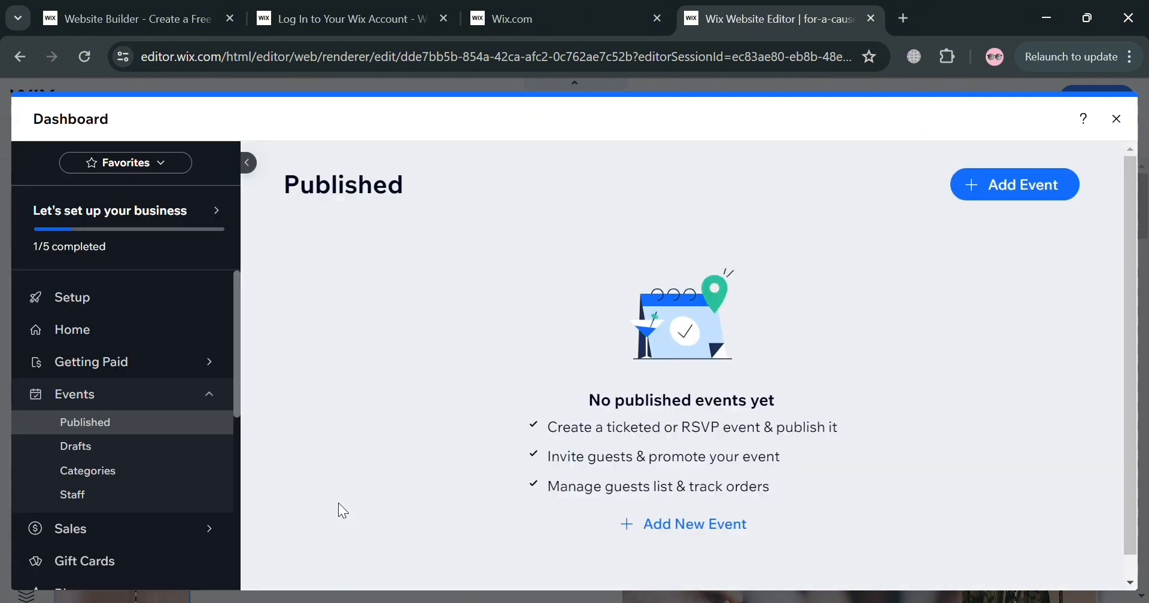
Add a new ticketed event and name it "Party for a cause"
click(1066, 190)
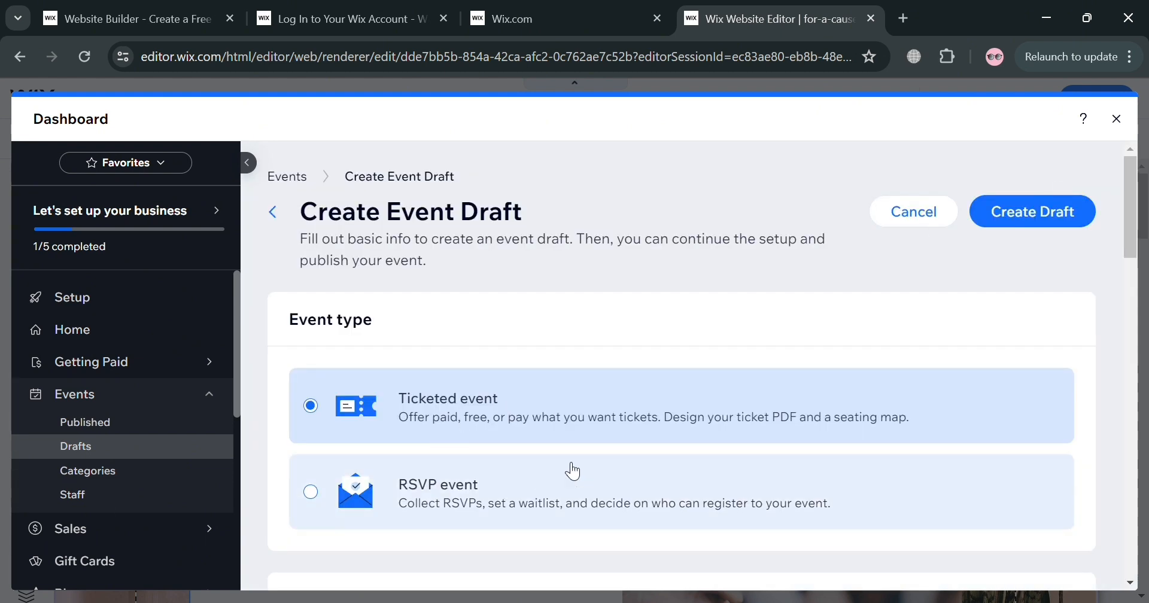
scroll(742, 411, down, 1)
scroll(746, 417, down, 5)
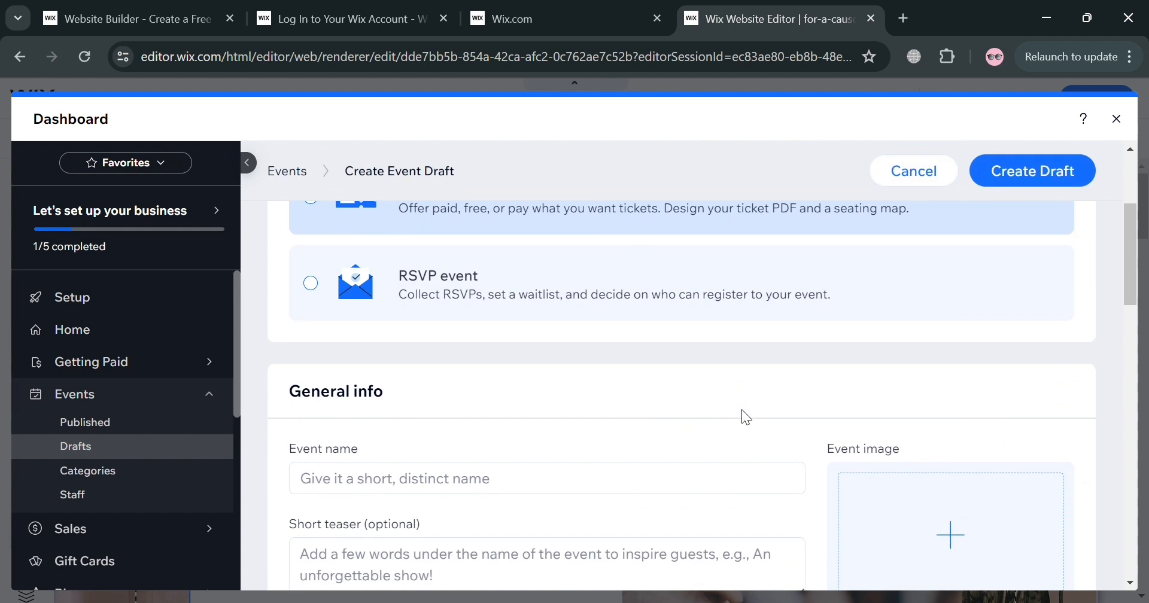
click(538, 353)
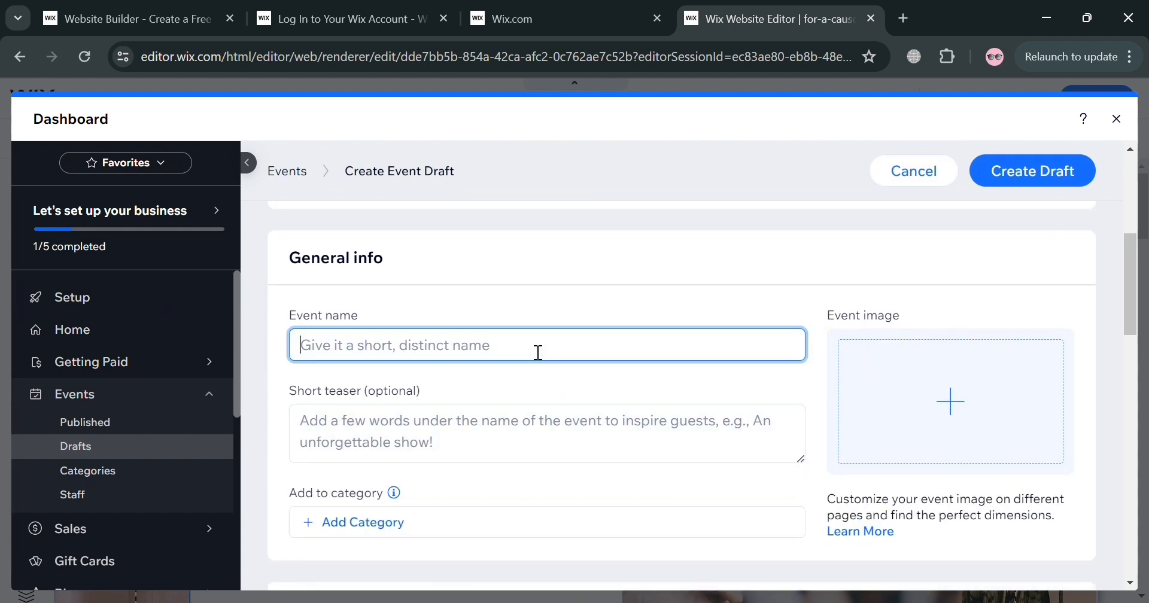
text(A)
key(BackSpace)
text(Event)
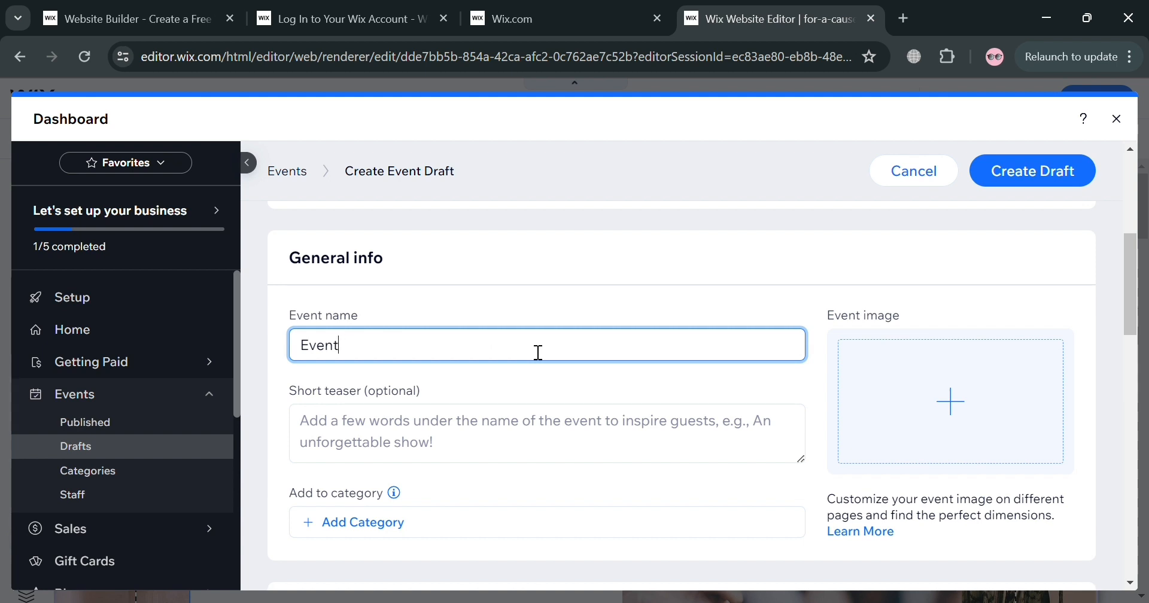
text(ent for)
key(BackSpace)
key(BackSpace)
key(BackSpace)
key(BackSpace)
key(BackSpace)
key(BackSpace)
key(BackSpace)
key(BackSpace)
key(BackSpace)
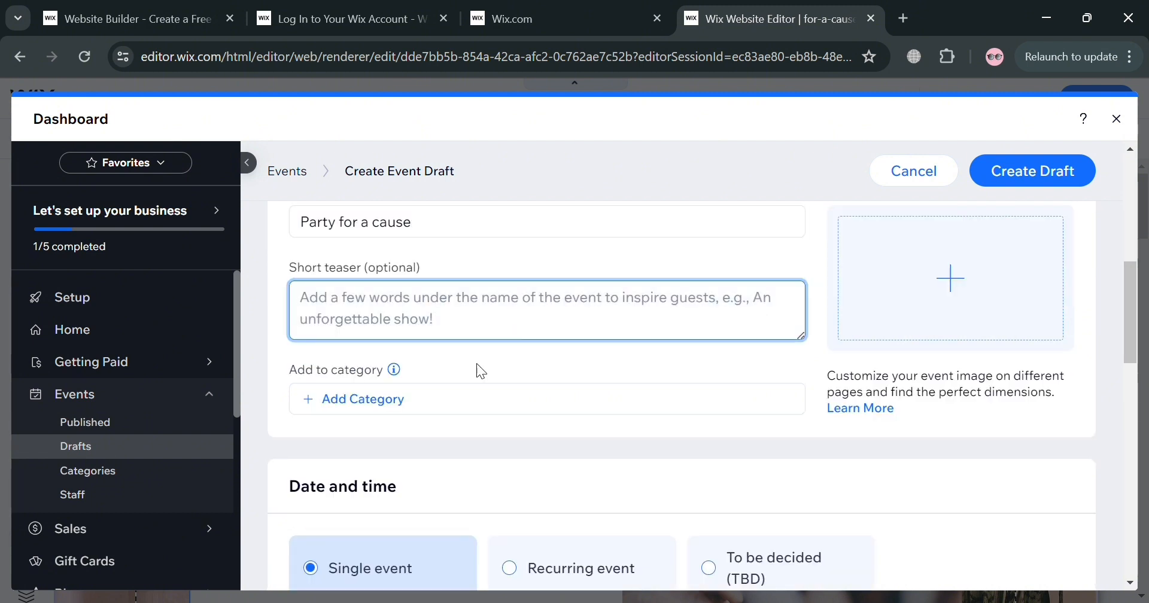
Create an event category named "party" and assign the event to it
click(354, 406)
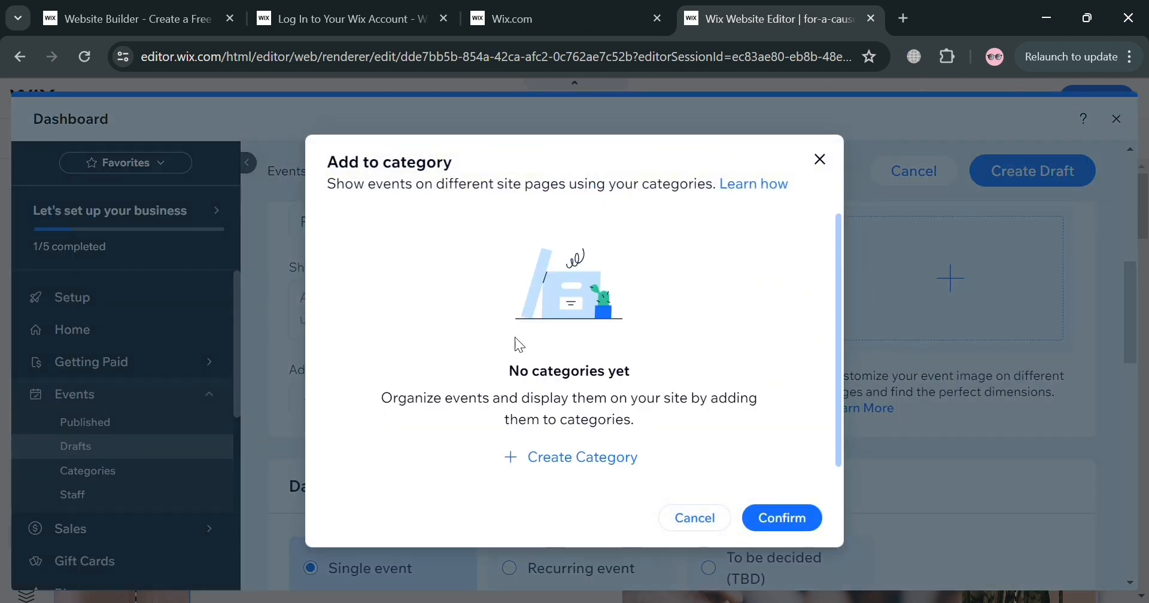
click(581, 466)
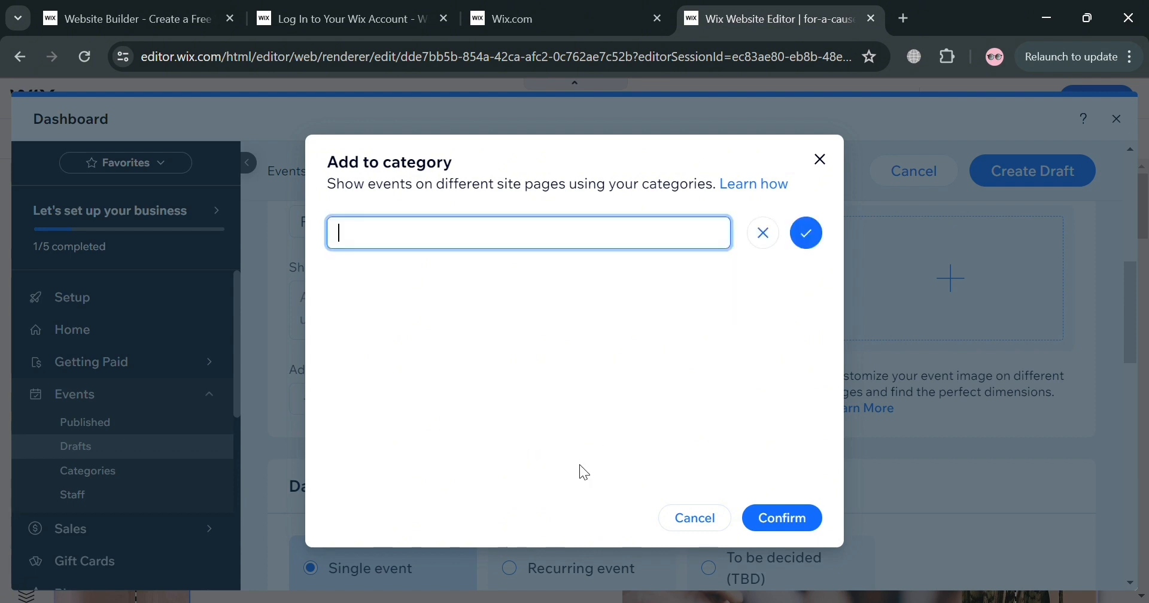
text(partt)
key(BackSpace)
text(y)
click(818, 230)
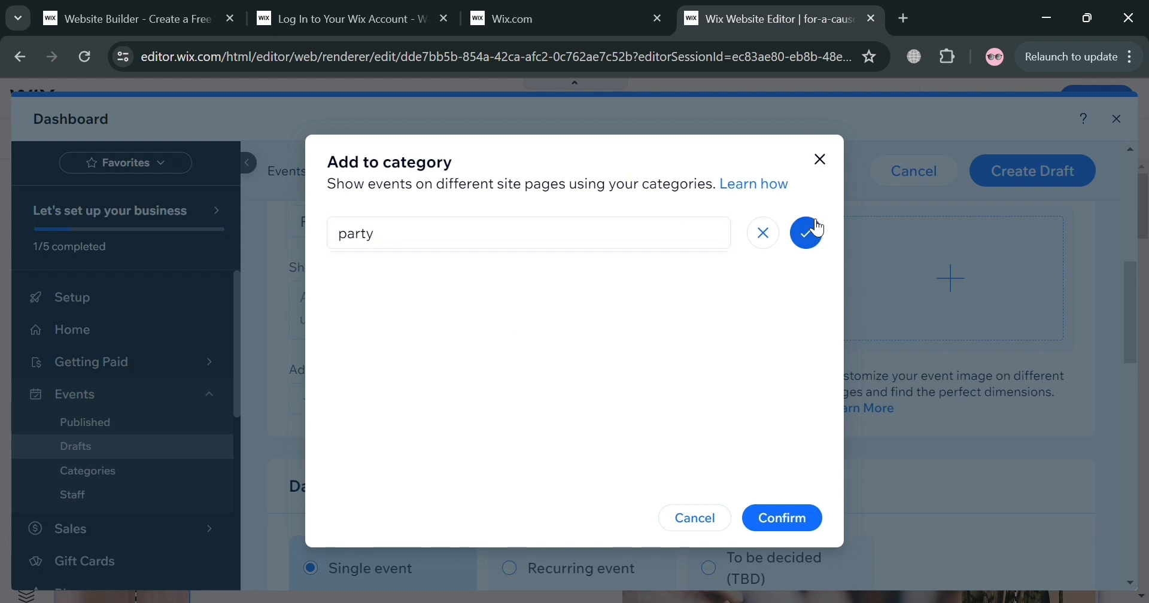
click(793, 521)
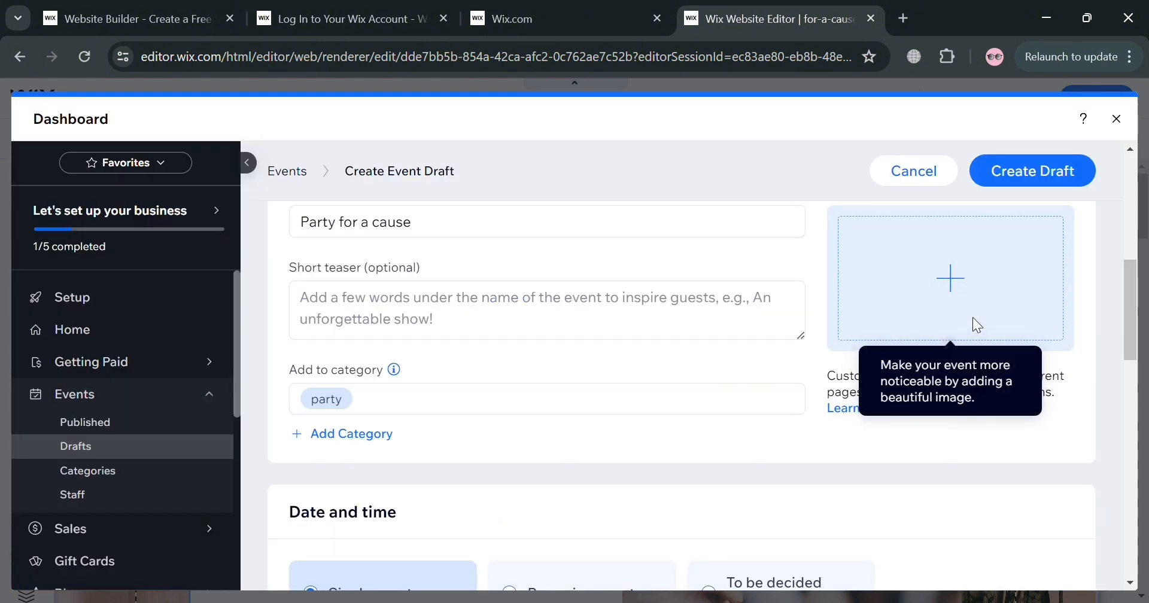
Upload Sinulog-Festival-in-Cebu.jpg from the computer and add it as the event image
click(938, 297)
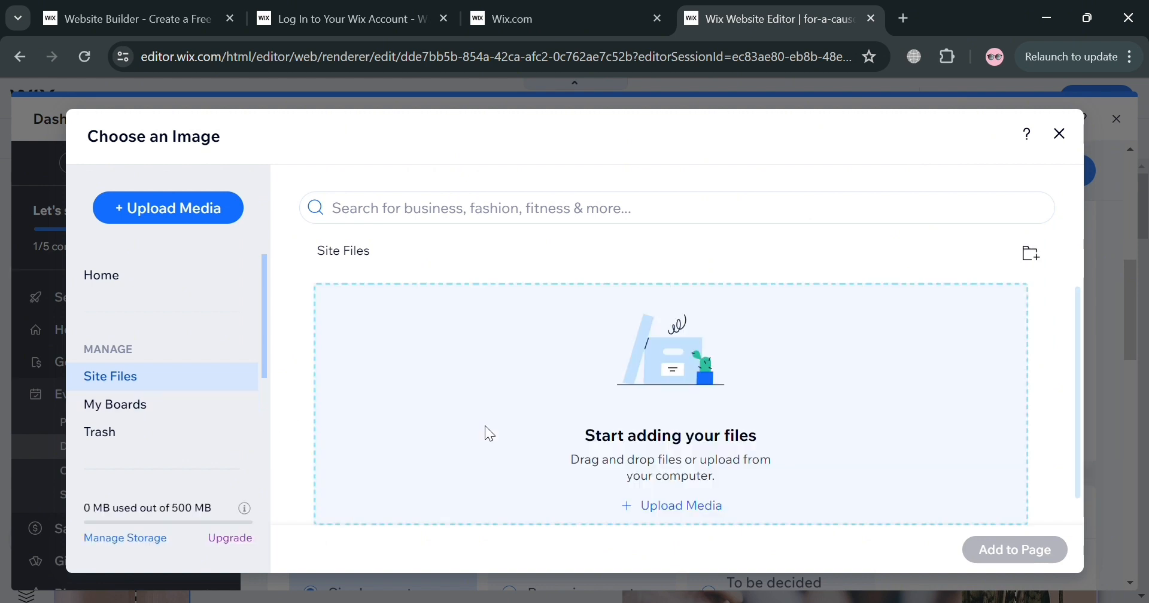
scroll(458, 338, down, 1)
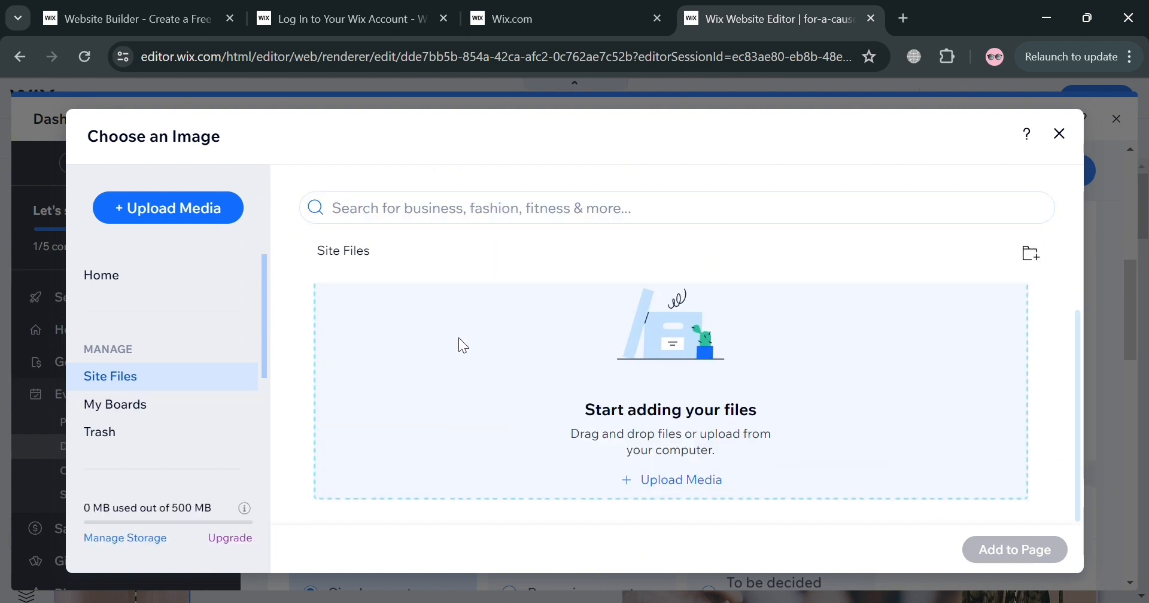
click(210, 205)
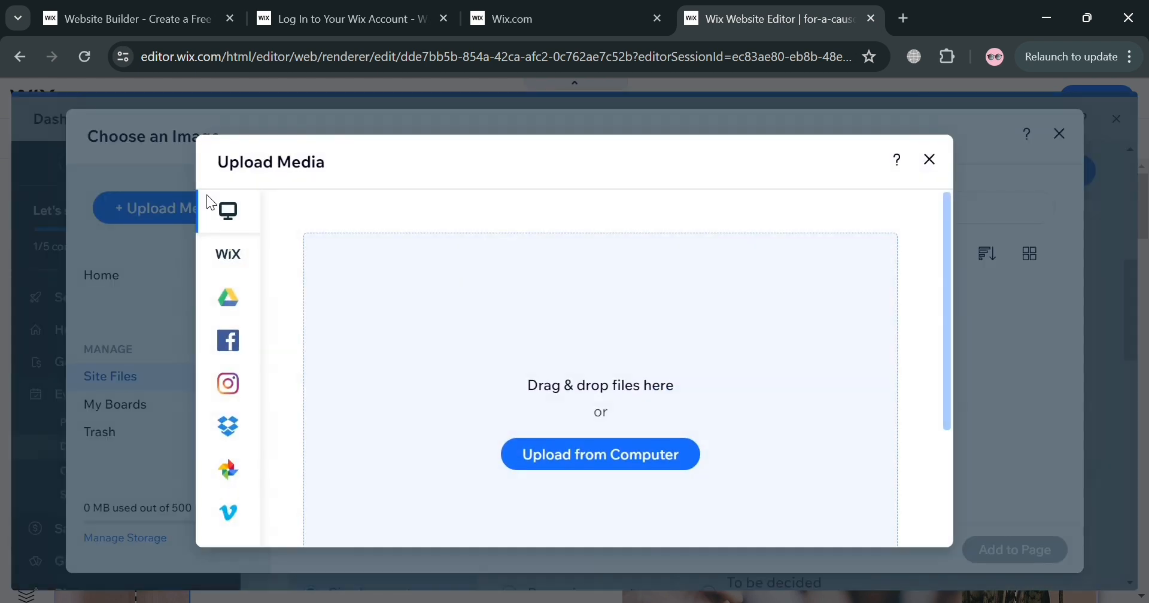
mouse_move(244, 470)
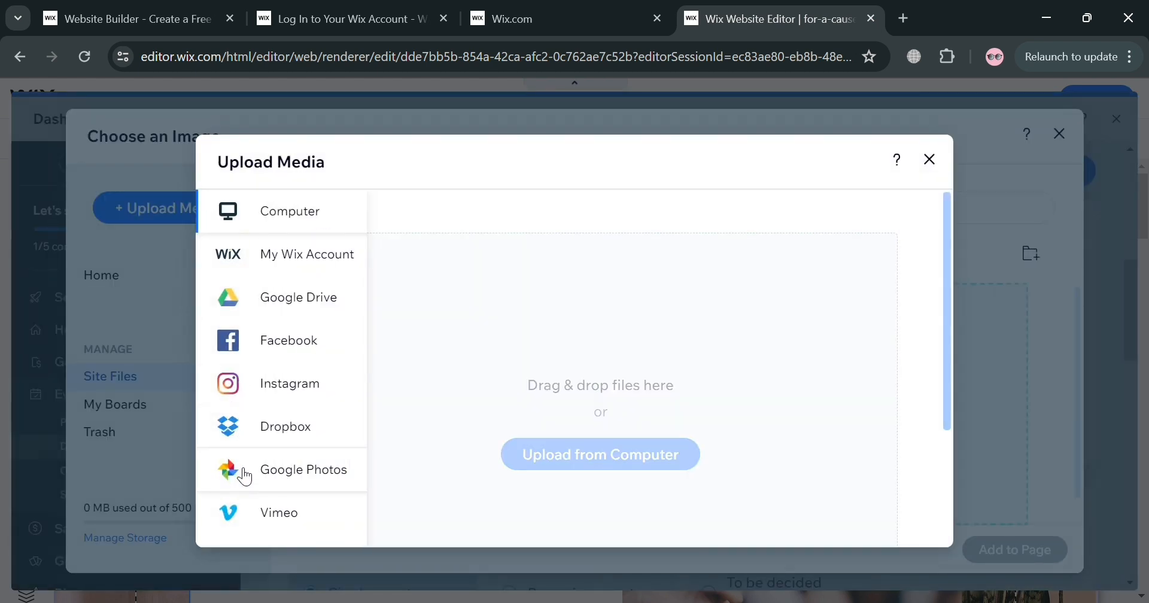
scroll(244, 472, down, 3)
scroll(244, 473, up, 3)
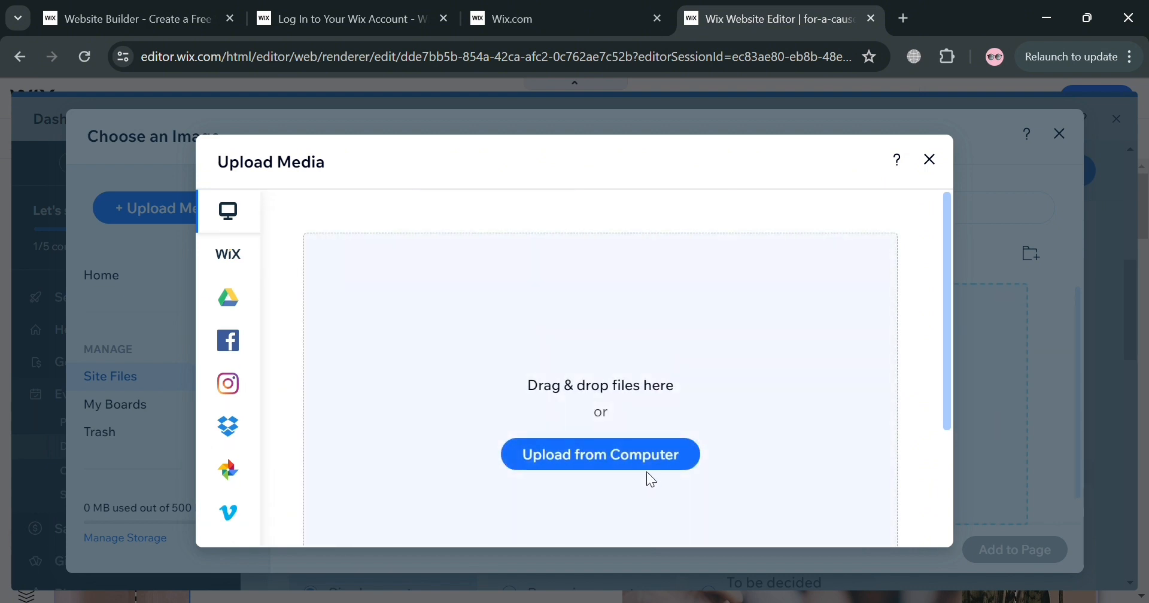
click(653, 470)
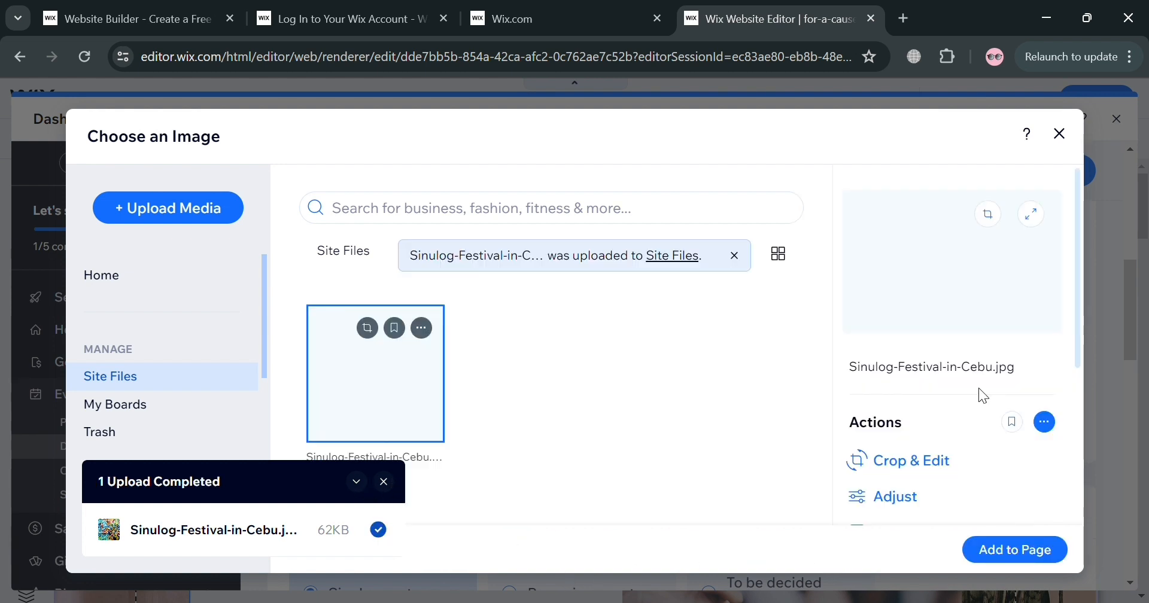
click(1036, 553)
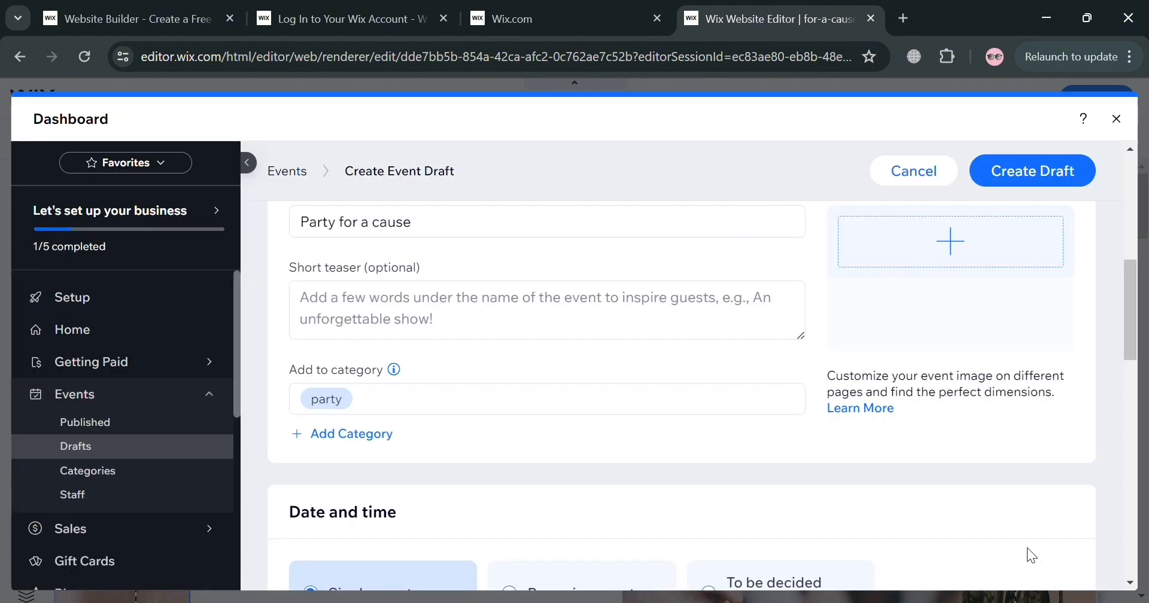
Review the event image, the date, time, timezone and display settings, and the location options in the event draft
scroll(680, 469, down, 5)
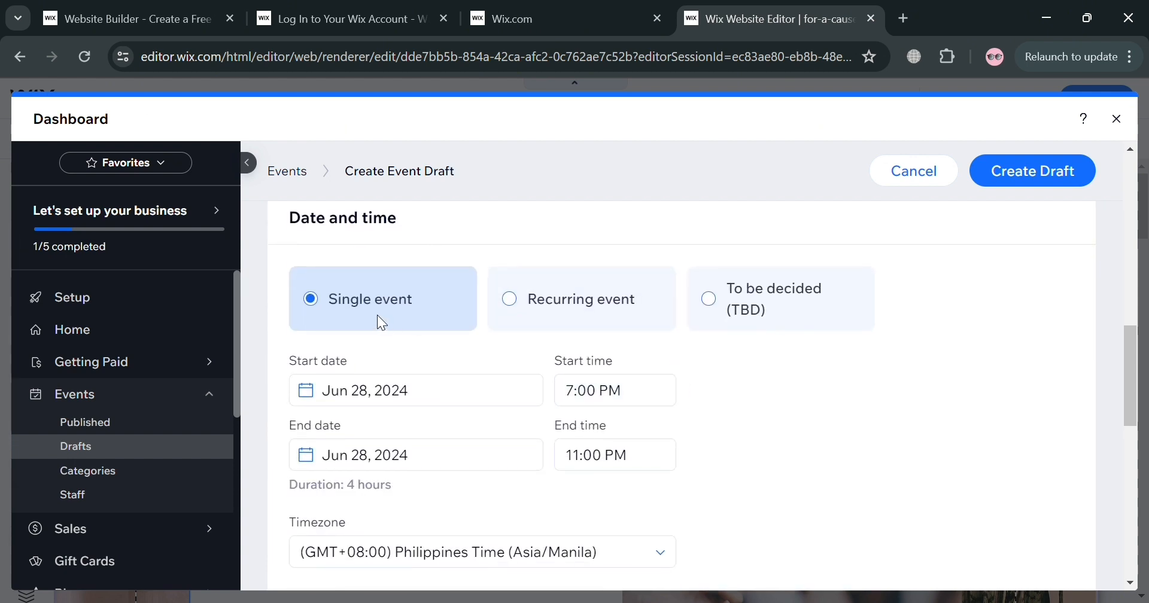
scroll(807, 300, up, 3)
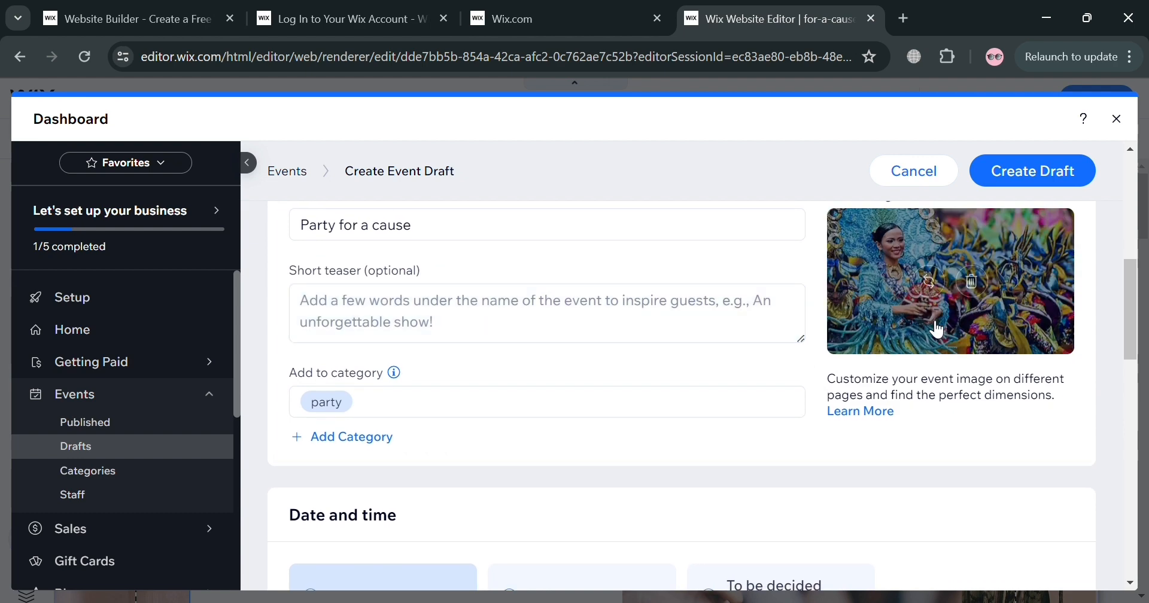
scroll(787, 433, down, 3)
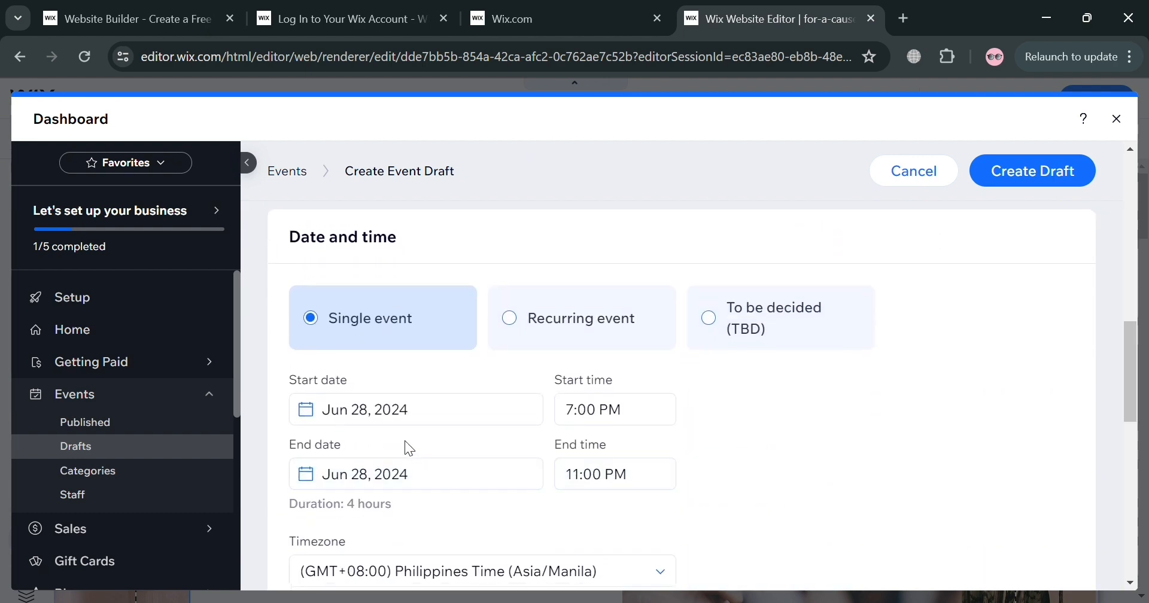
scroll(402, 431, down, 1)
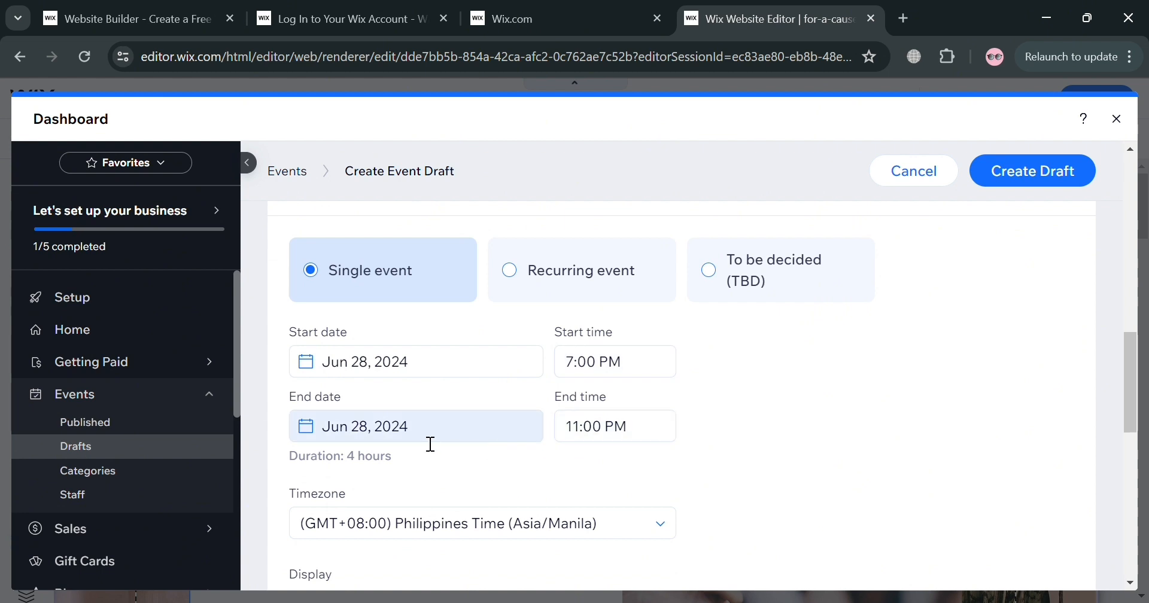
scroll(430, 444, down, 3)
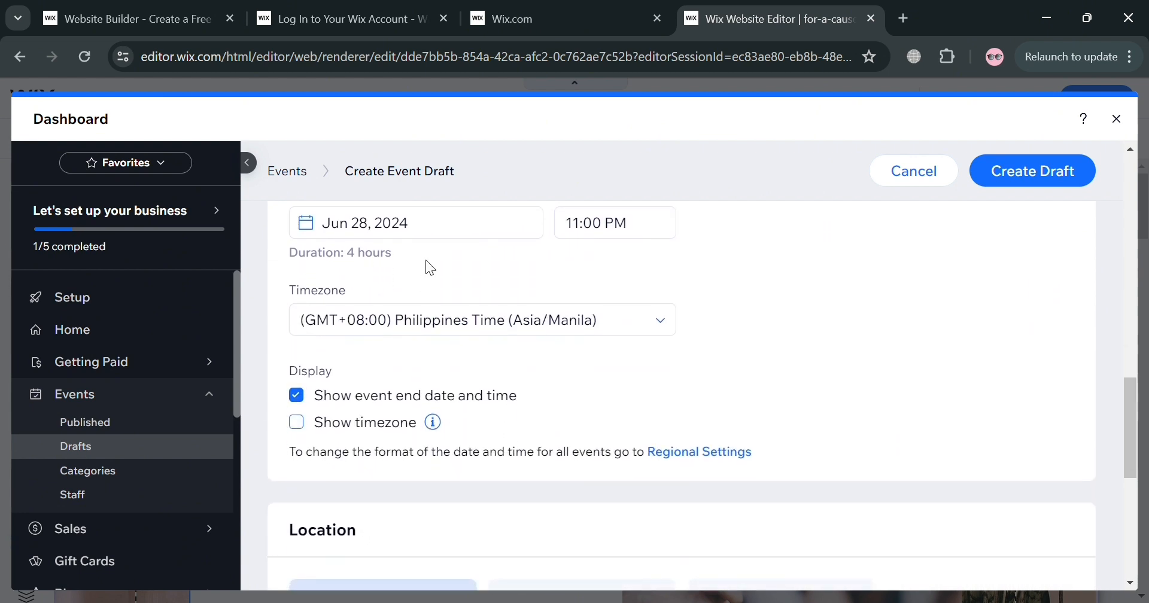
scroll(518, 301, up, 2)
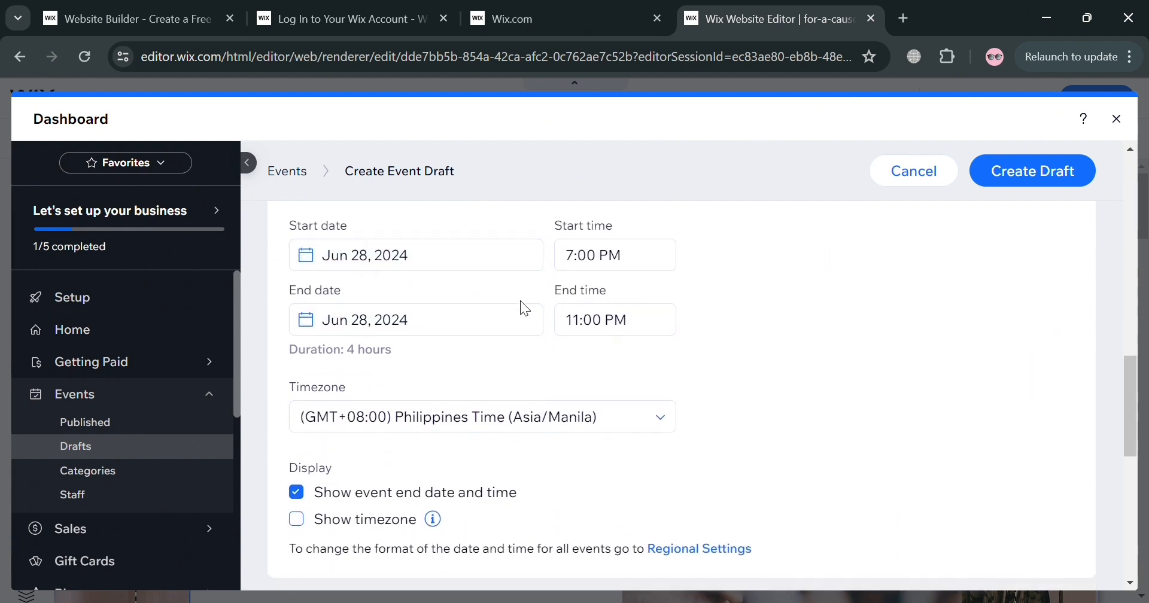
scroll(525, 308, down, 2)
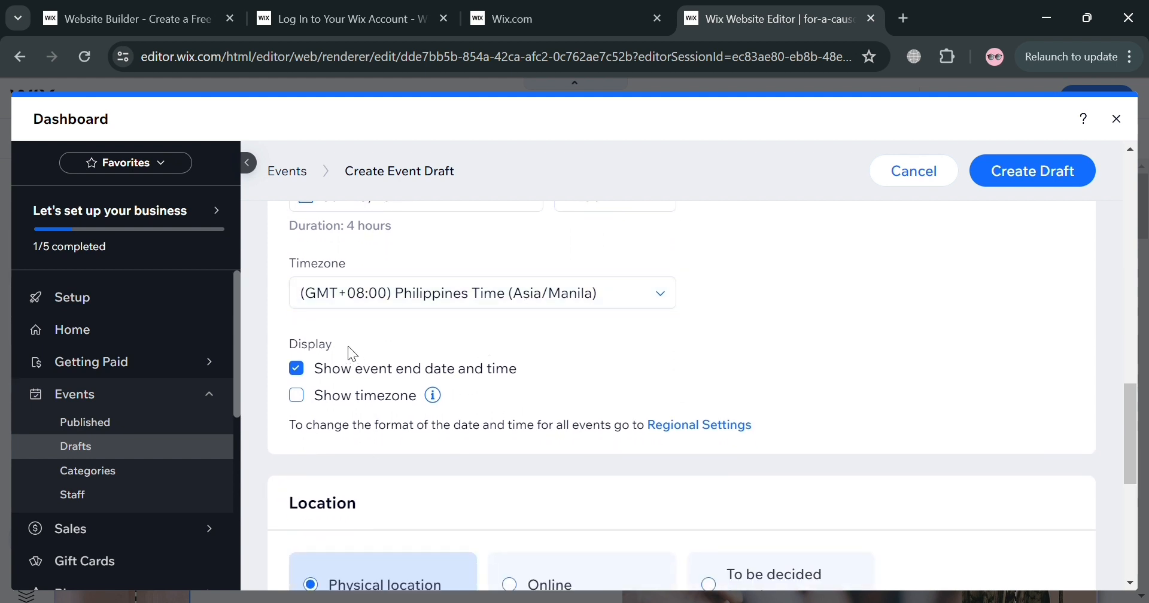
scroll(294, 404, down, 4)
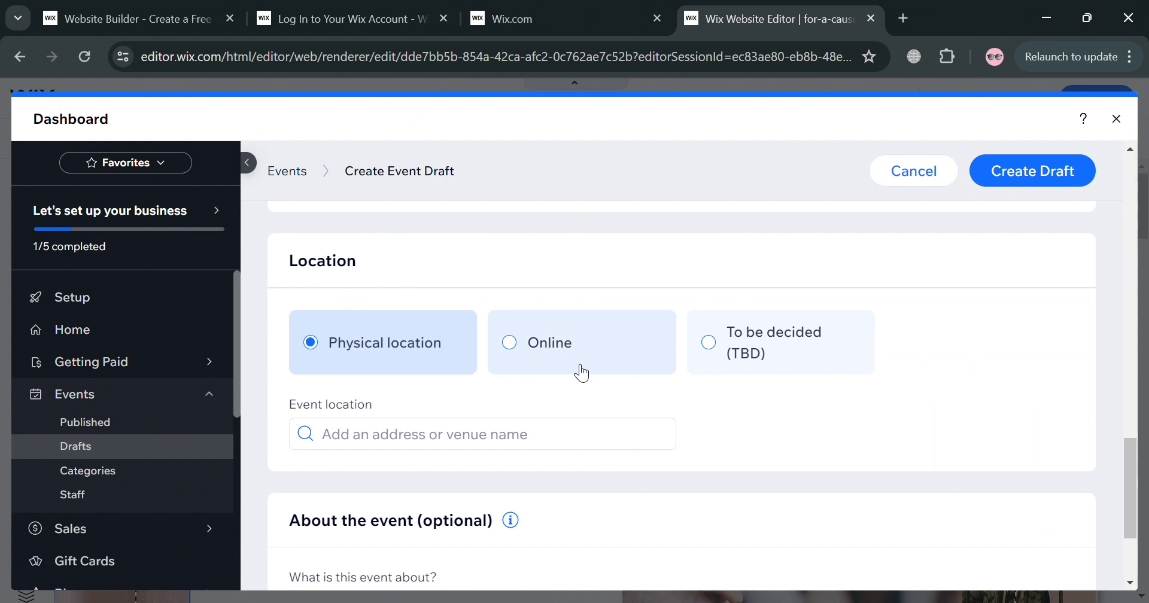
Set the physical event location by searching for "Mall of asia" and choosing the Mall of Asia Globe suggestion in Pasay
scroll(573, 367, down, 2)
click(557, 321)
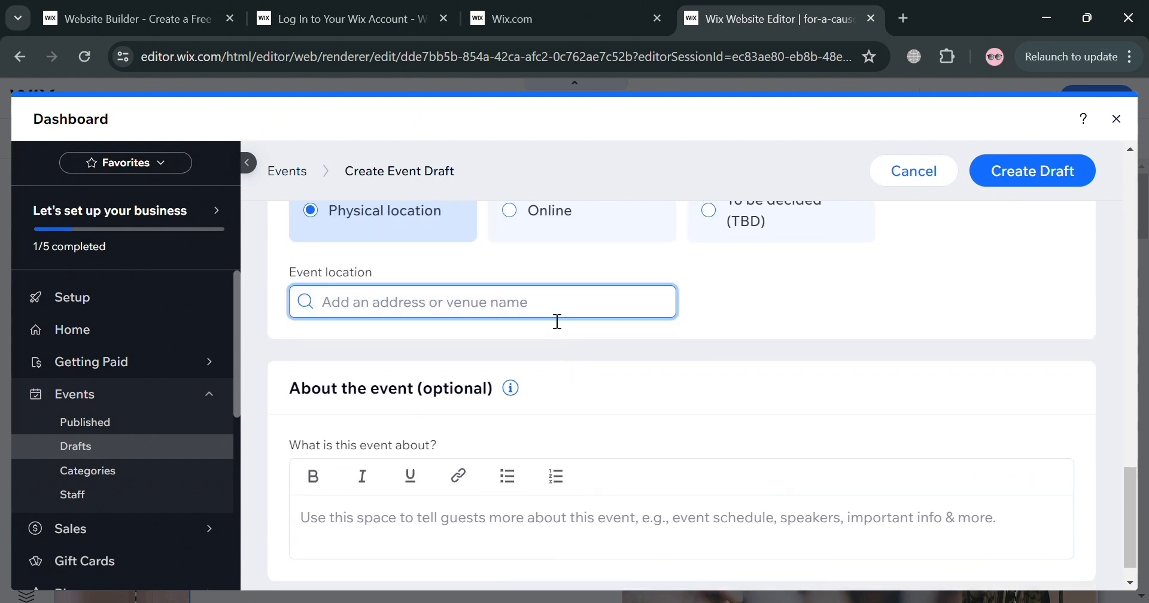
text(N)
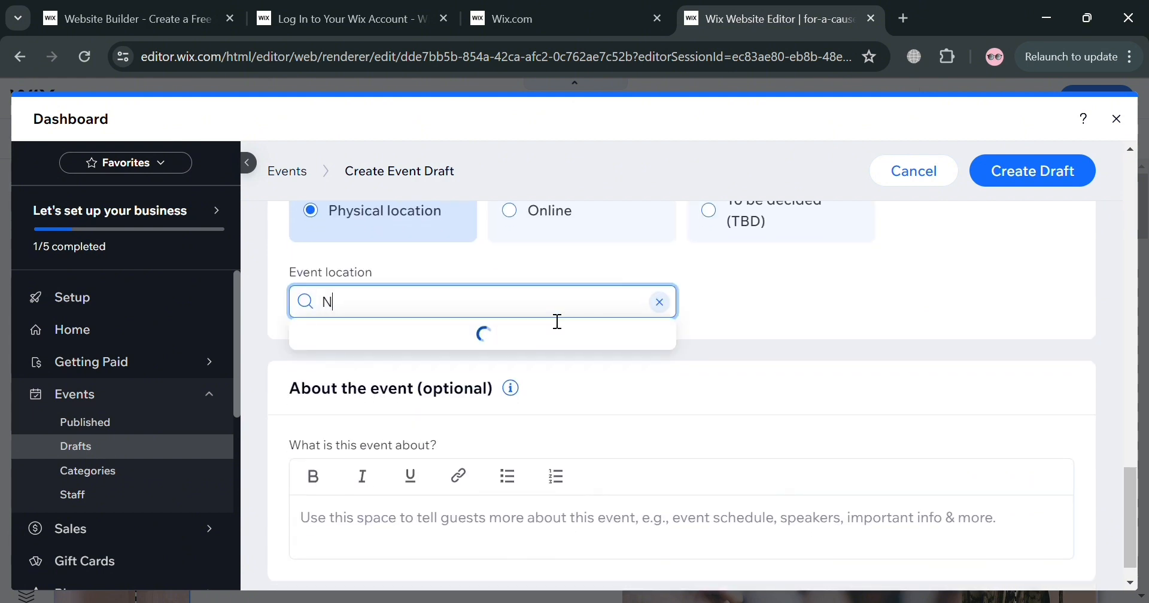
key(BackSpace)
text(Ma)
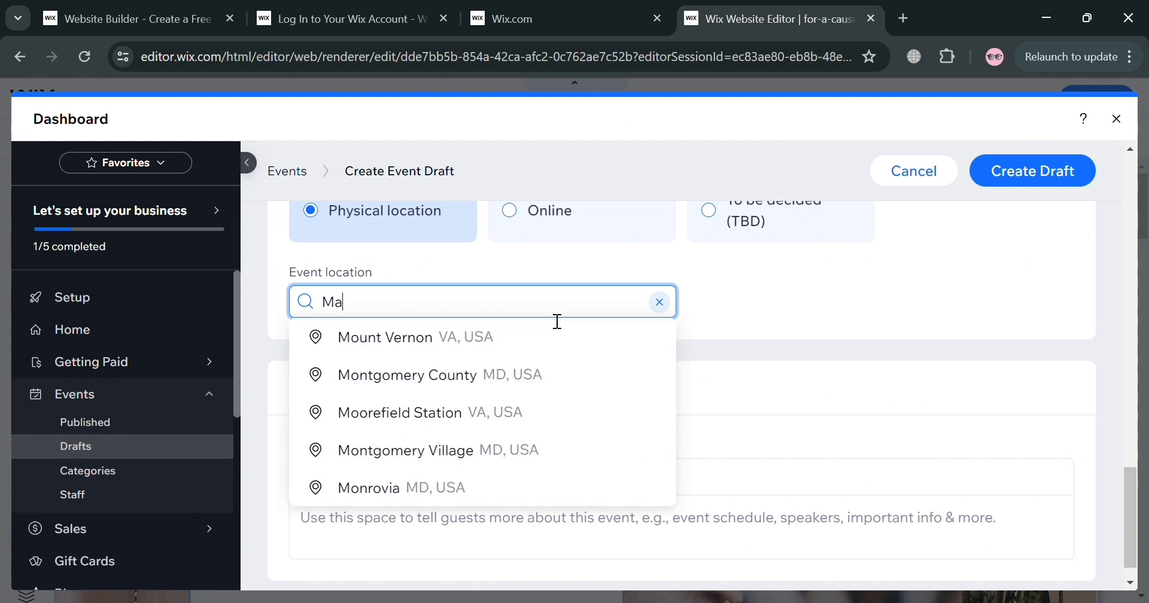
text(ll of)
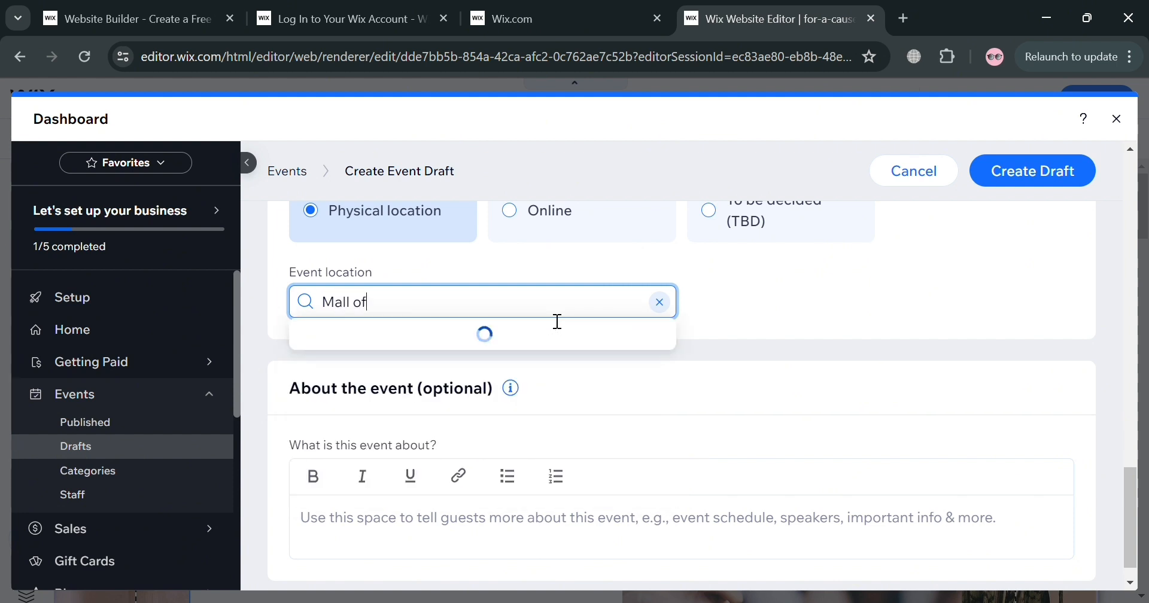
text( asia)
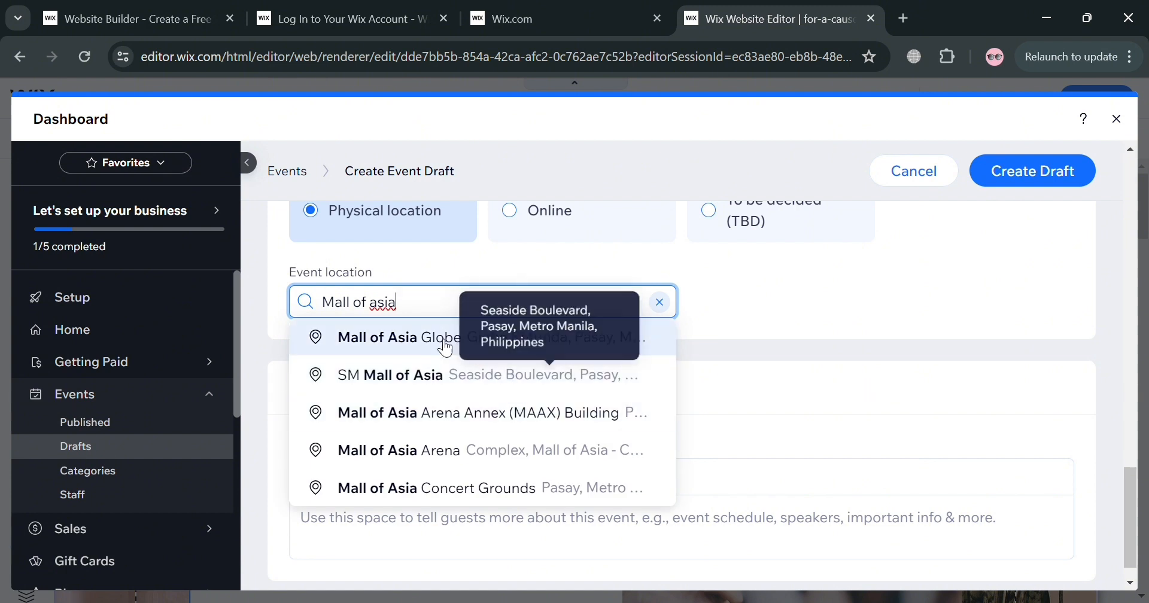
click(435, 340)
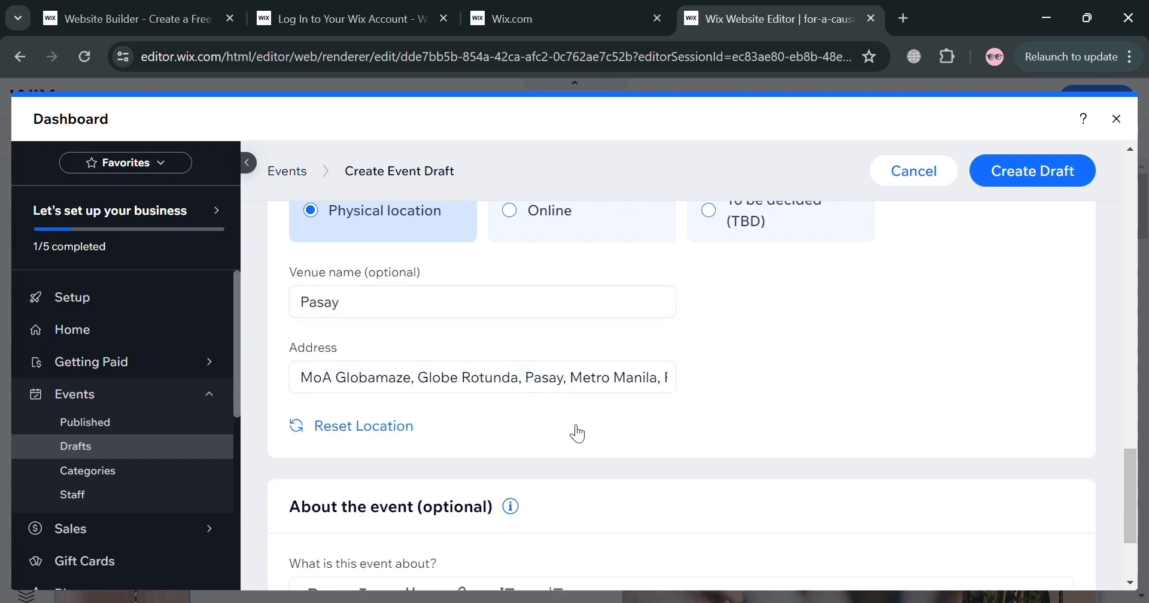
Create the event draft without a description and review the setup steps listed in its overview
scroll(579, 428, down, 3)
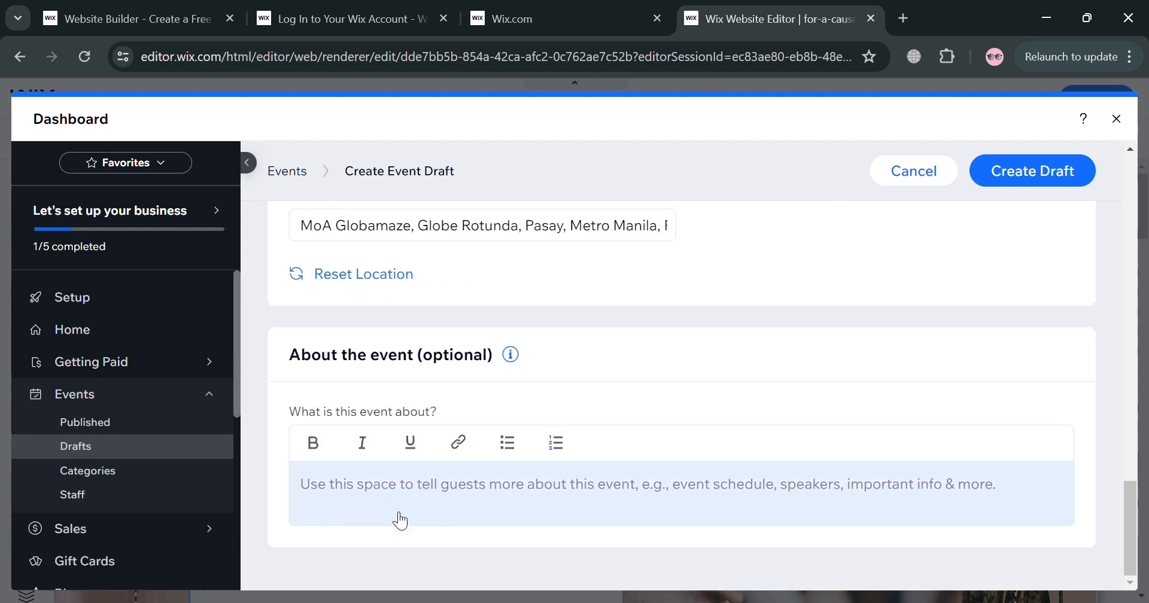
click(1061, 191)
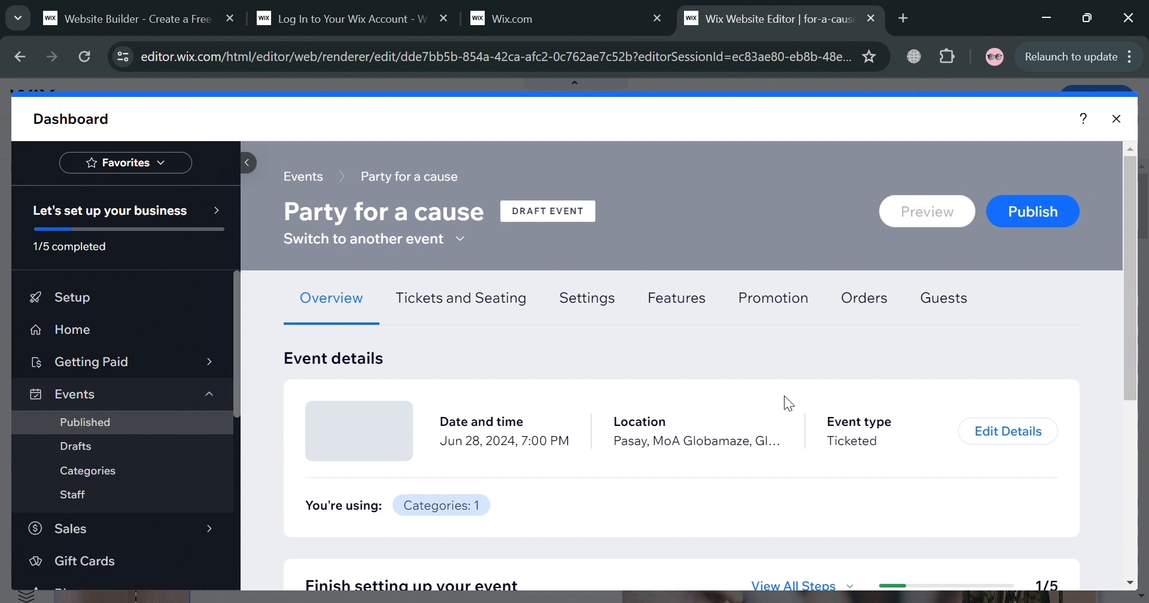
scroll(594, 500, down, 4)
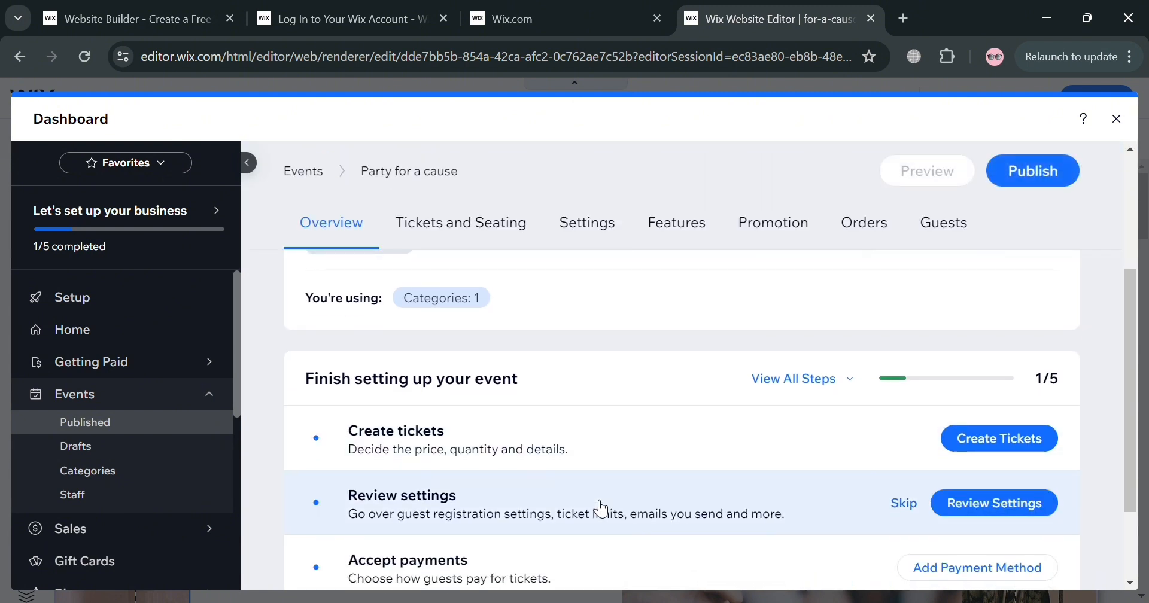
scroll(597, 505, down, 2)
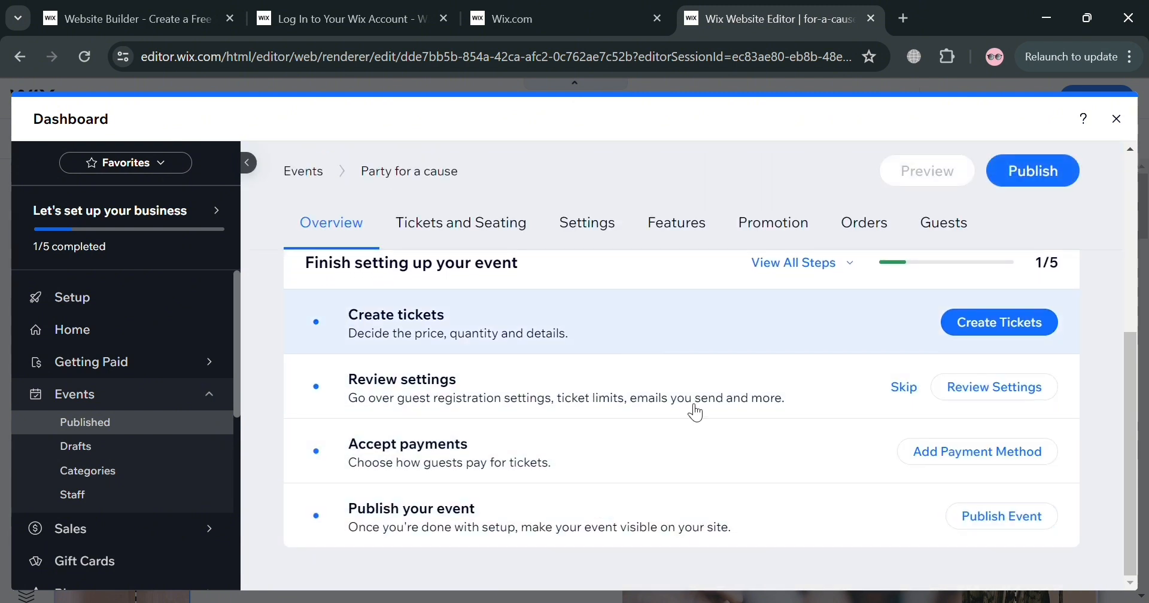
scroll(755, 487, up, 1)
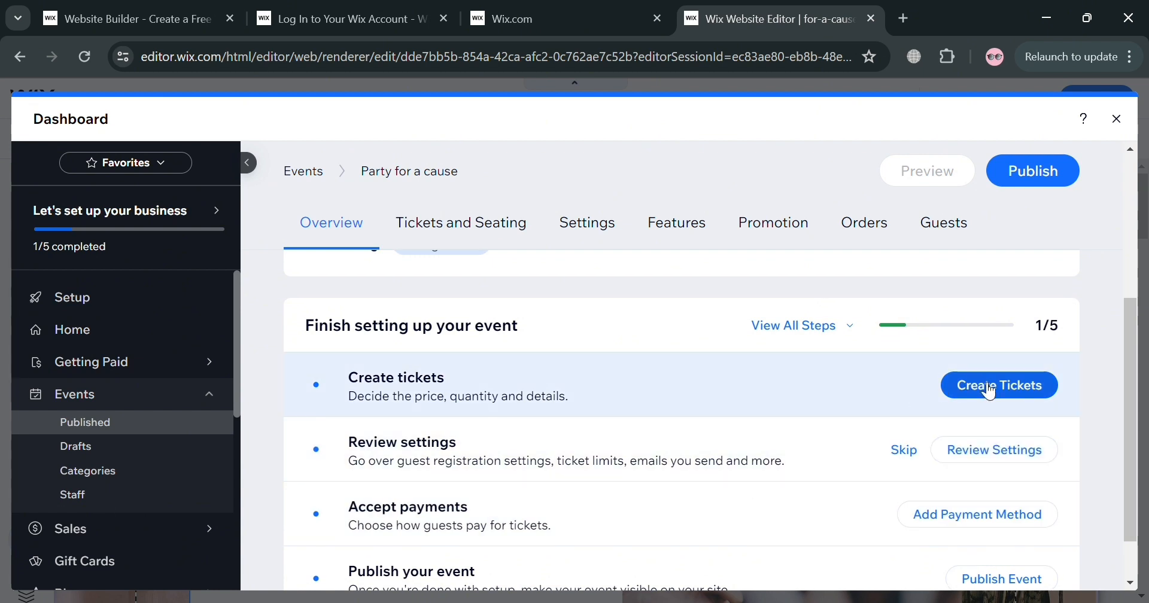
Start a new ticket for the event, name it "VIP Ticket" and set its pricing method to Pay what you want
click(986, 391)
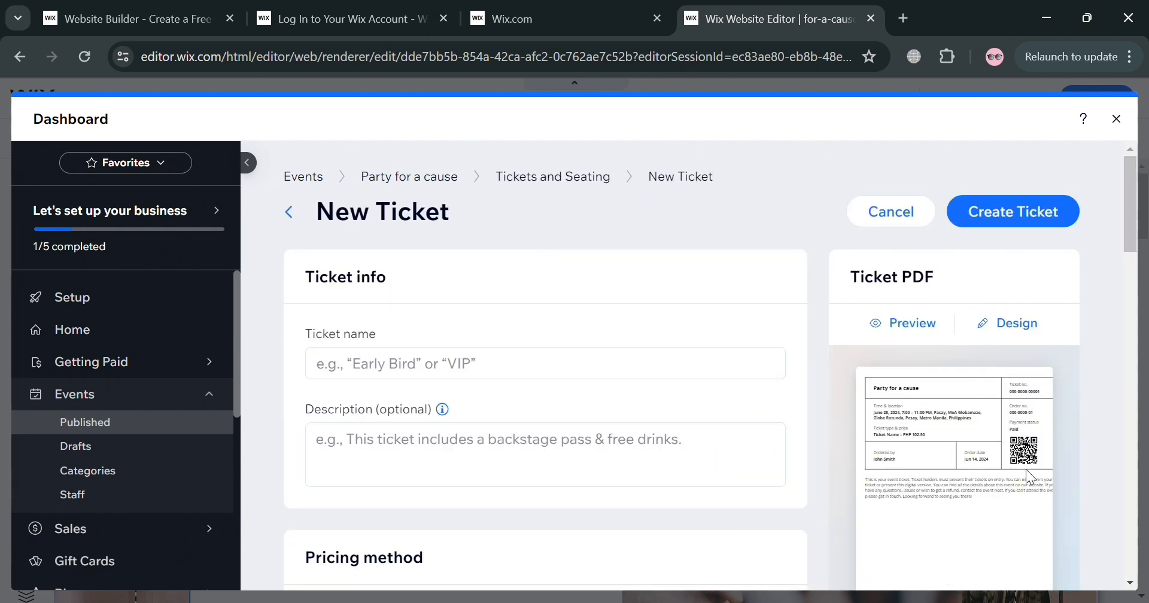
click(482, 378)
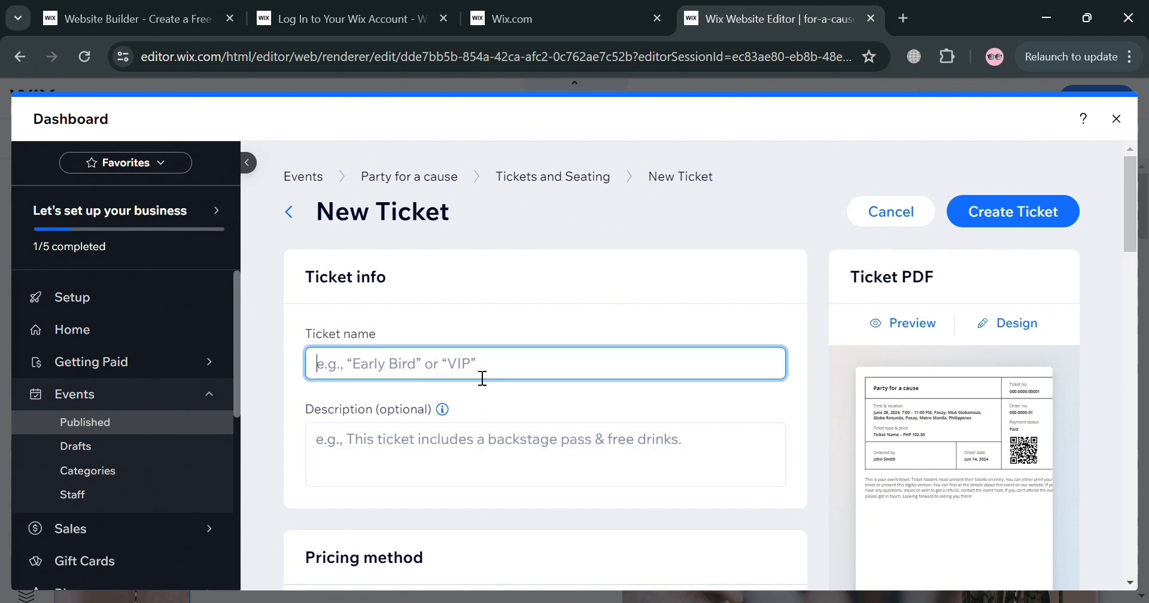
text(VIP T)
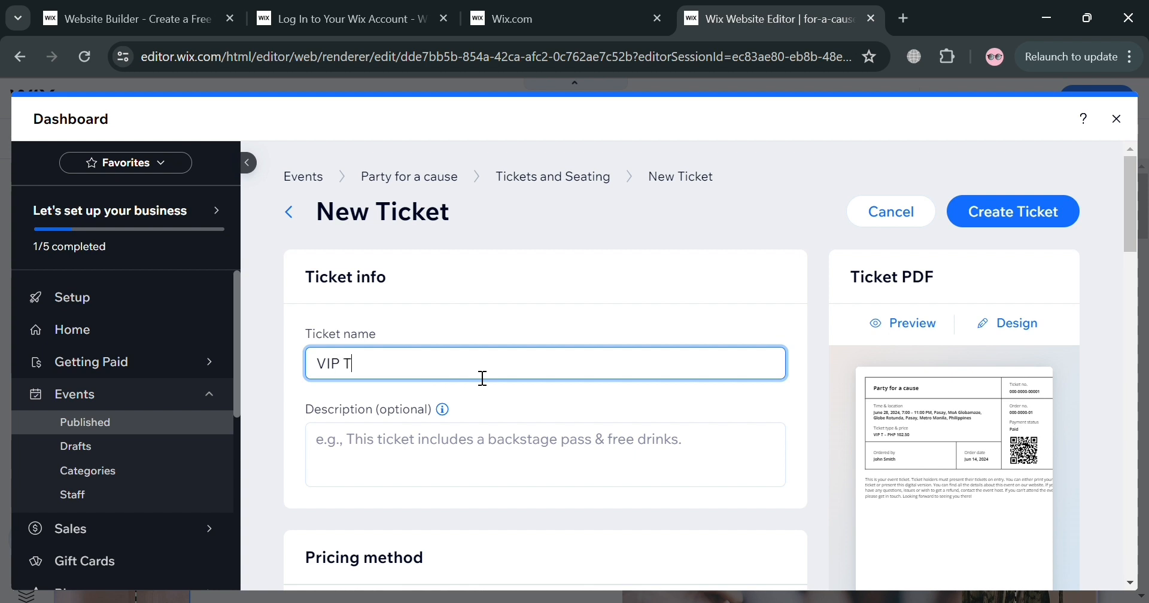
text(icket)
scroll(482, 378, down, 2)
scroll(472, 368, down, 3)
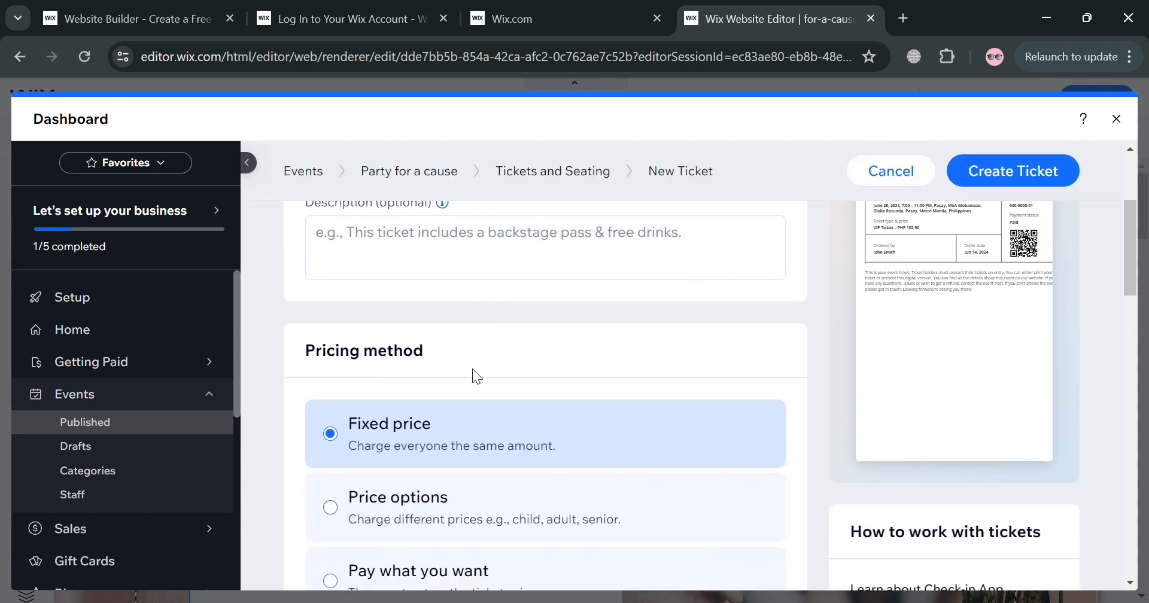
scroll(461, 413, down, 2)
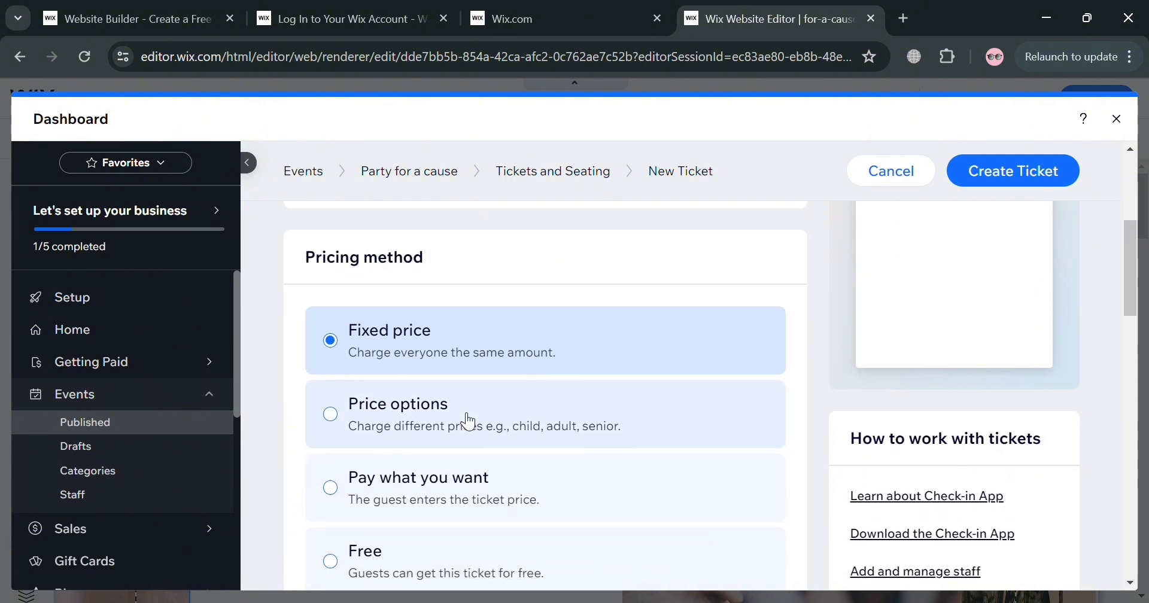
scroll(467, 409, down, 2)
click(459, 401)
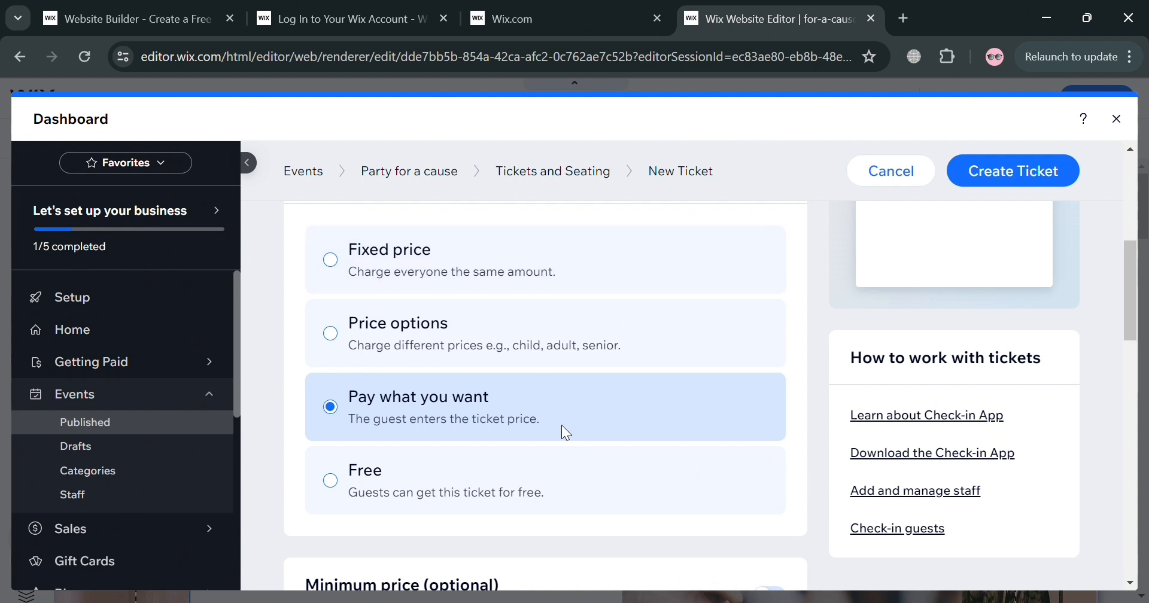
Limit the number of VIP tickets available to 500
scroll(566, 432, down, 4)
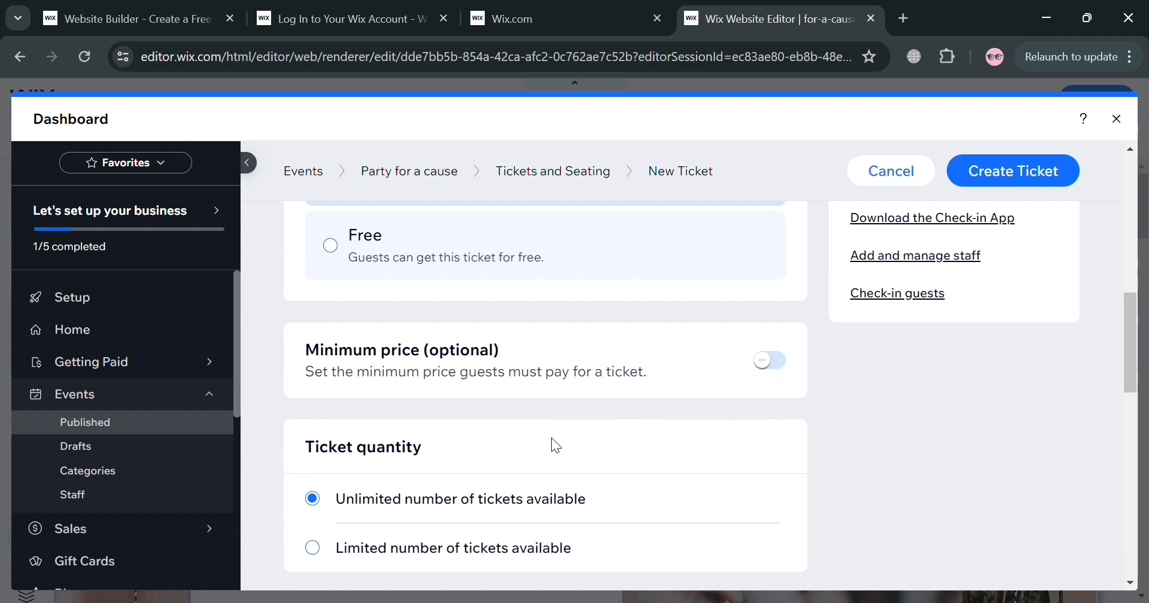
scroll(551, 440, down, 3)
click(419, 362)
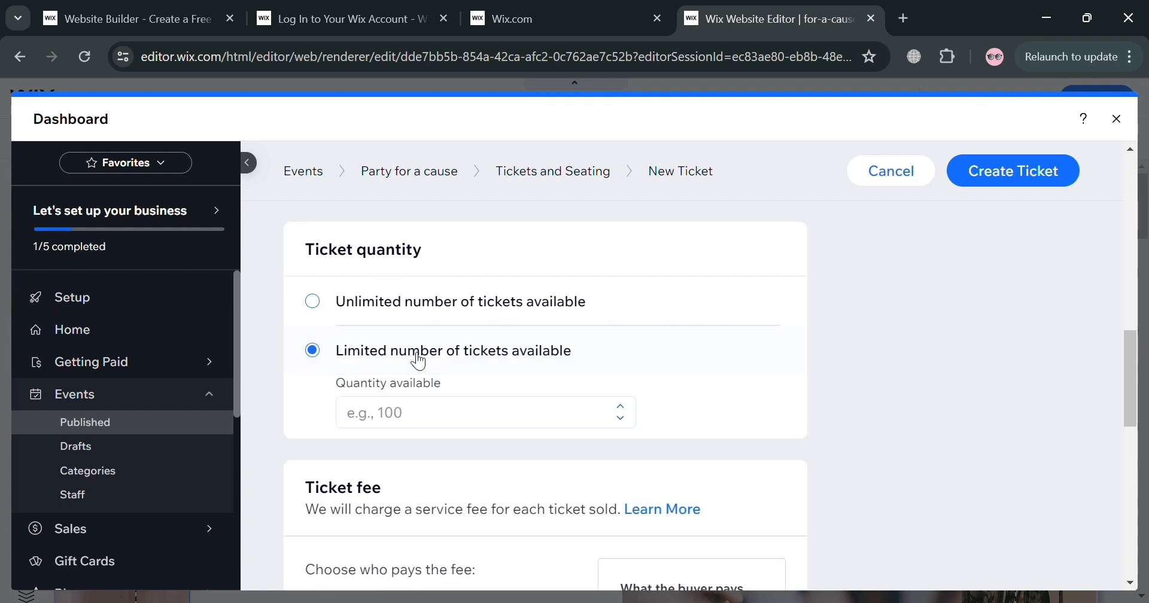
click(441, 412)
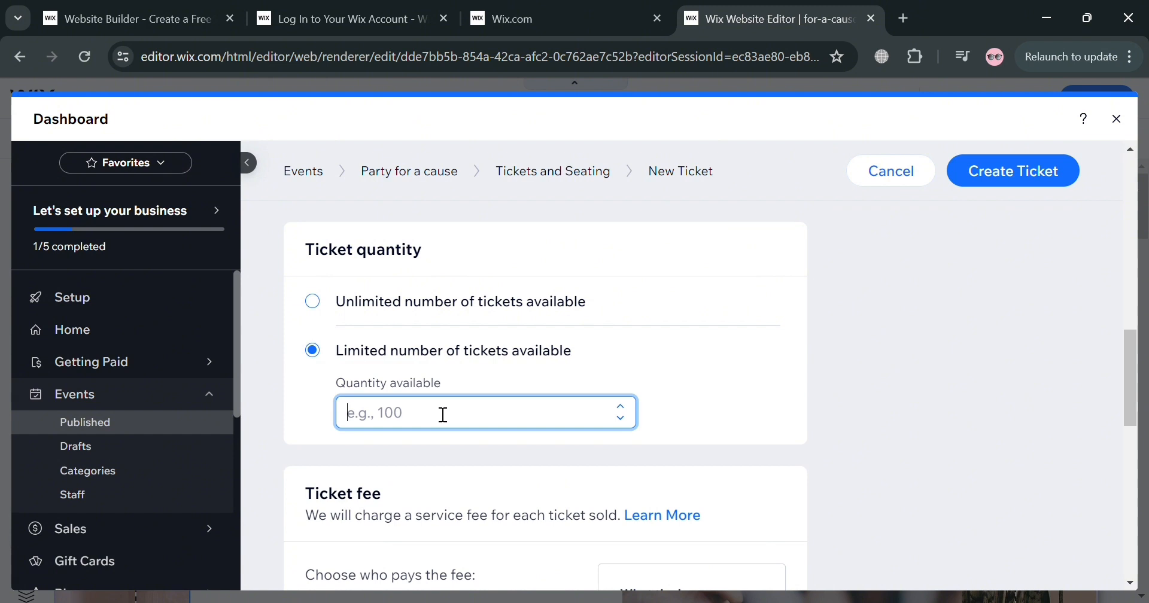
text(500)
Keep the service fee passed on to the buyer and the default ticket policy, create the ticket, and check it under the ticket types
scroll(443, 414, down, 4)
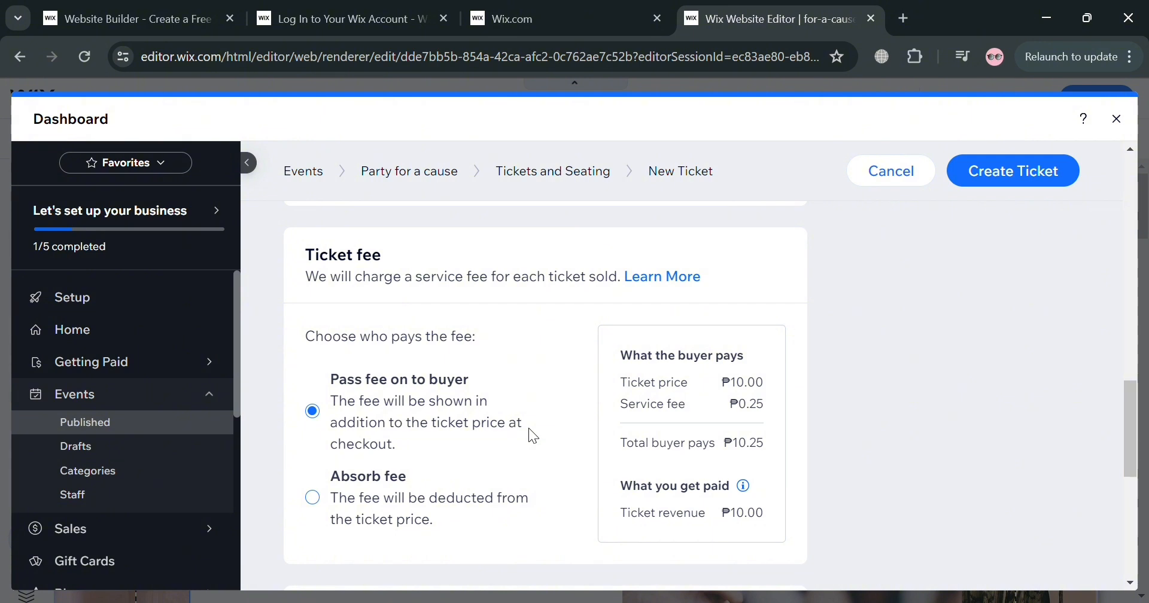
scroll(528, 428, down, 5)
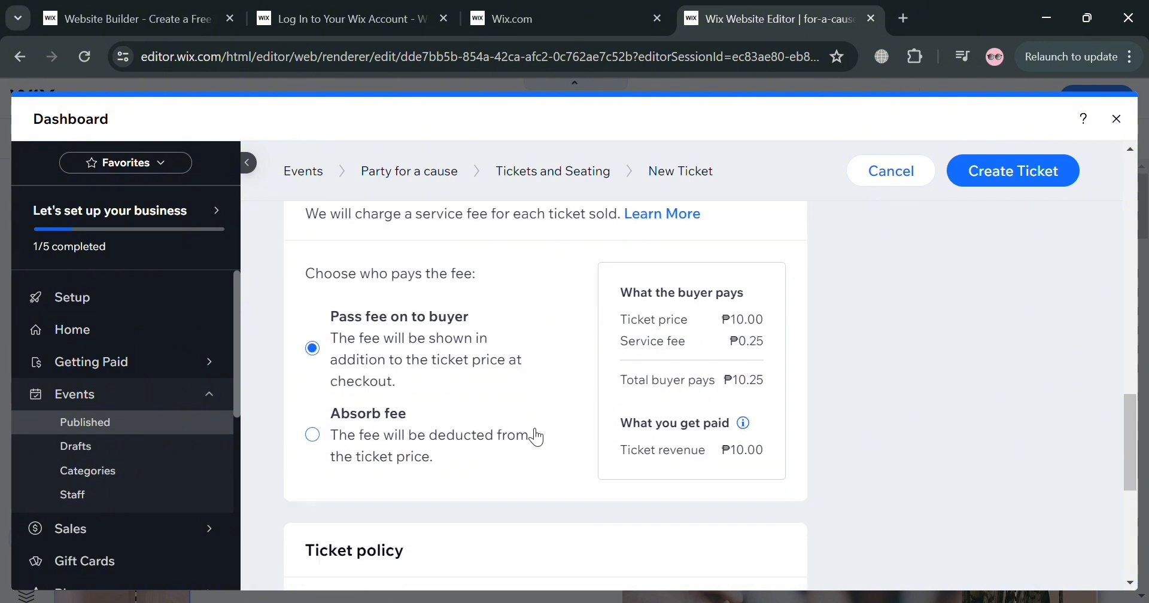
scroll(583, 416, down, 3)
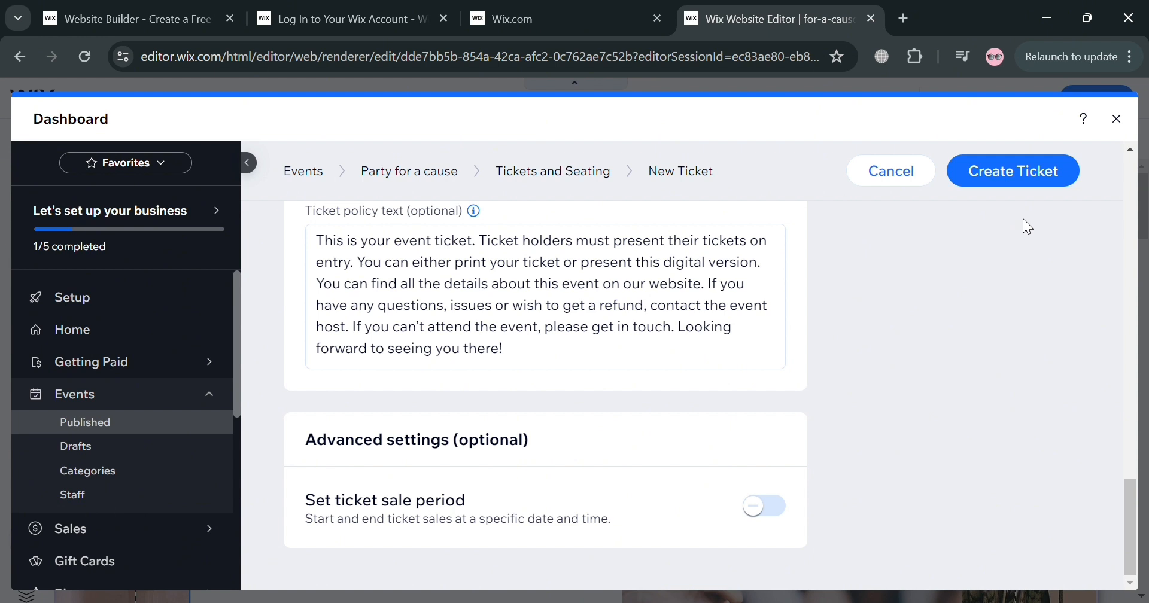
click(1042, 171)
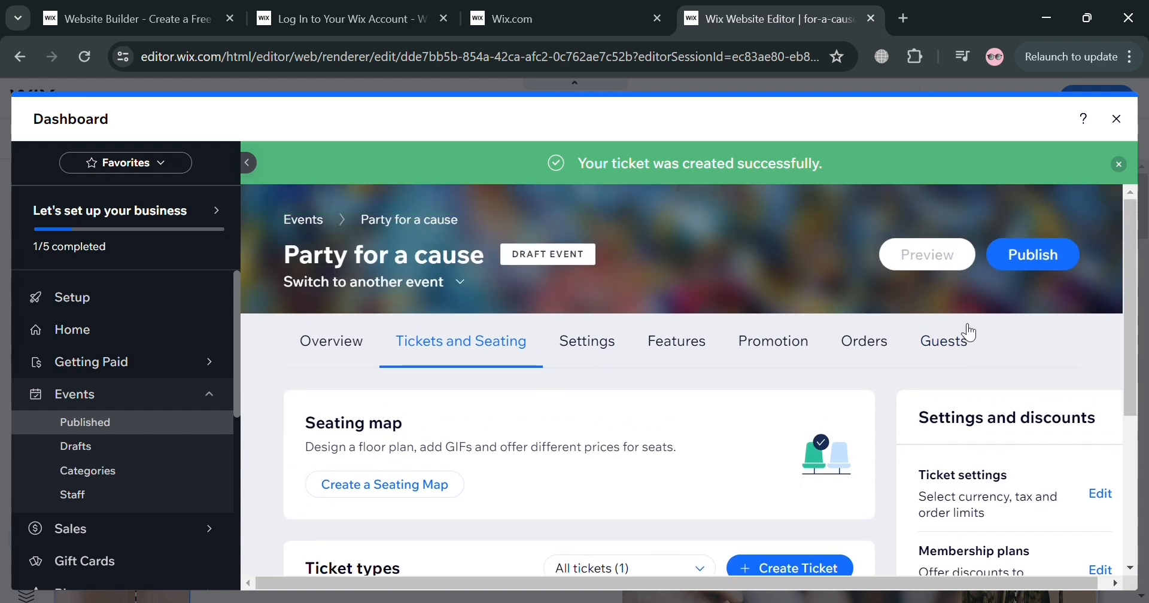
scroll(768, 340, down, 4)
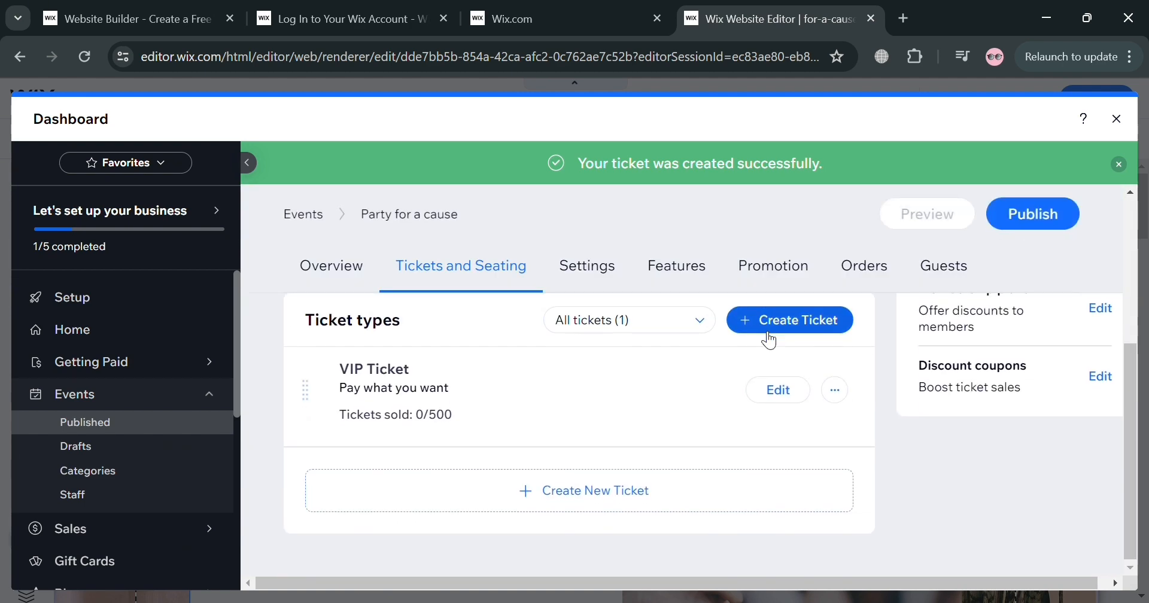
scroll(769, 340, up, 2)
scroll(768, 339, down, 2)
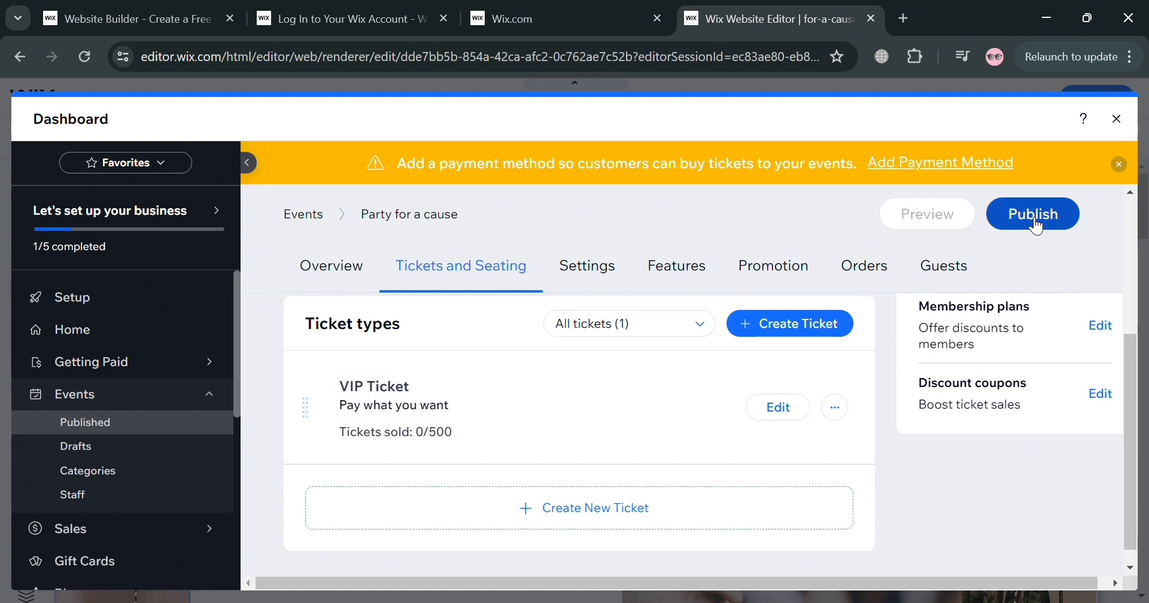
Publish the Party for a cause event and review its details and remaining setup steps in the overview
click(1038, 227)
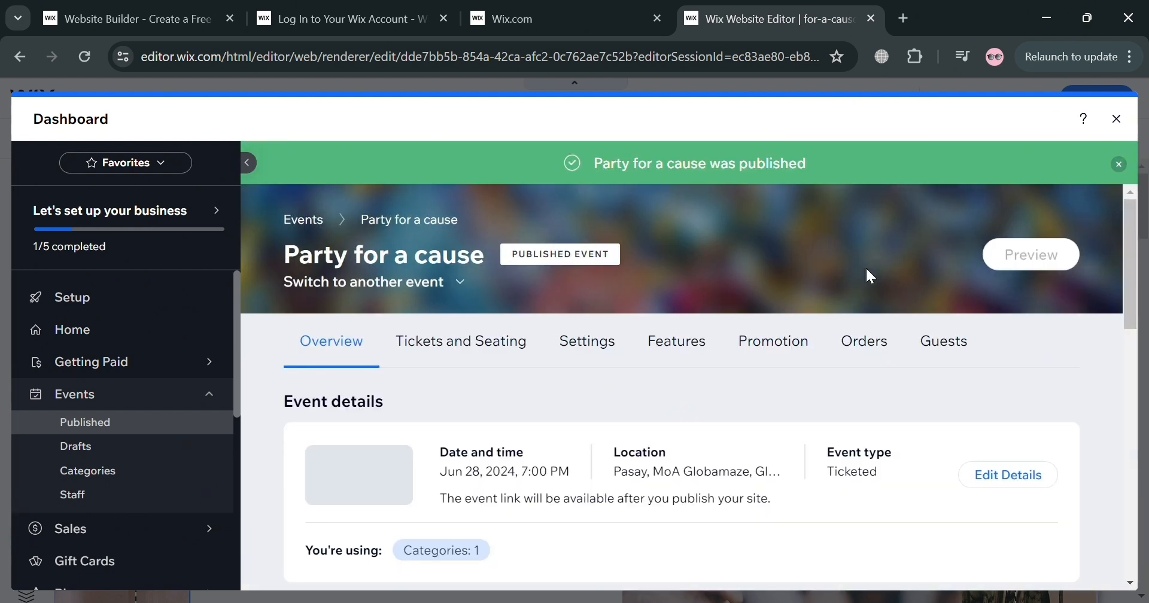
scroll(866, 276, down, 2)
scroll(874, 278, down, 2)
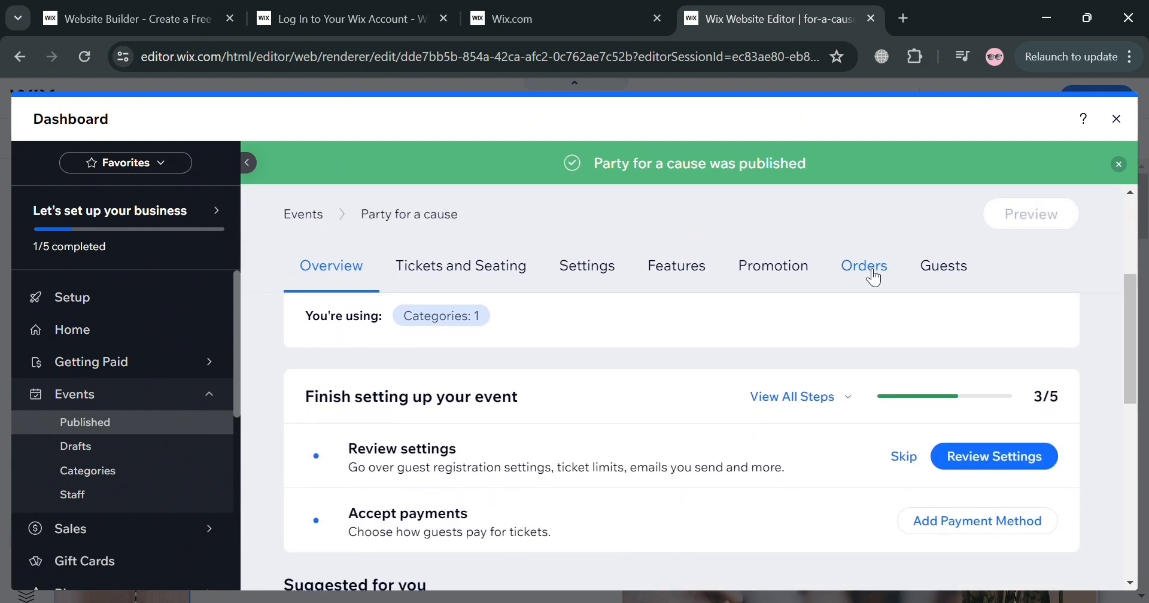
scroll(874, 279, down, 2)
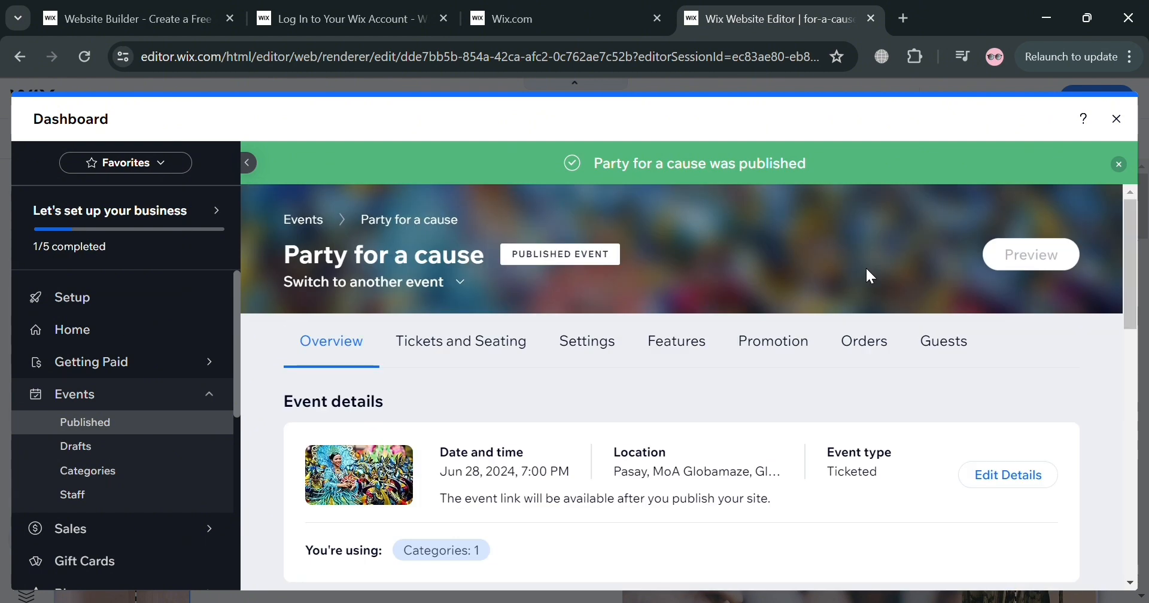
scroll(939, 497, down, 5)
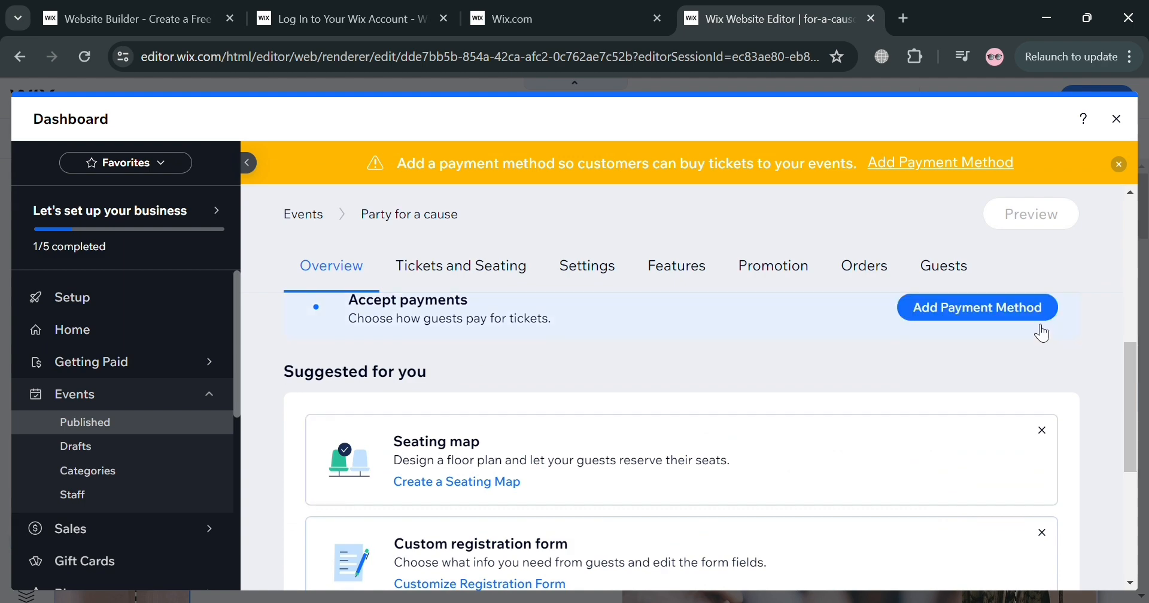
scroll(1038, 330, up, 2)
scroll(1043, 333, up, 3)
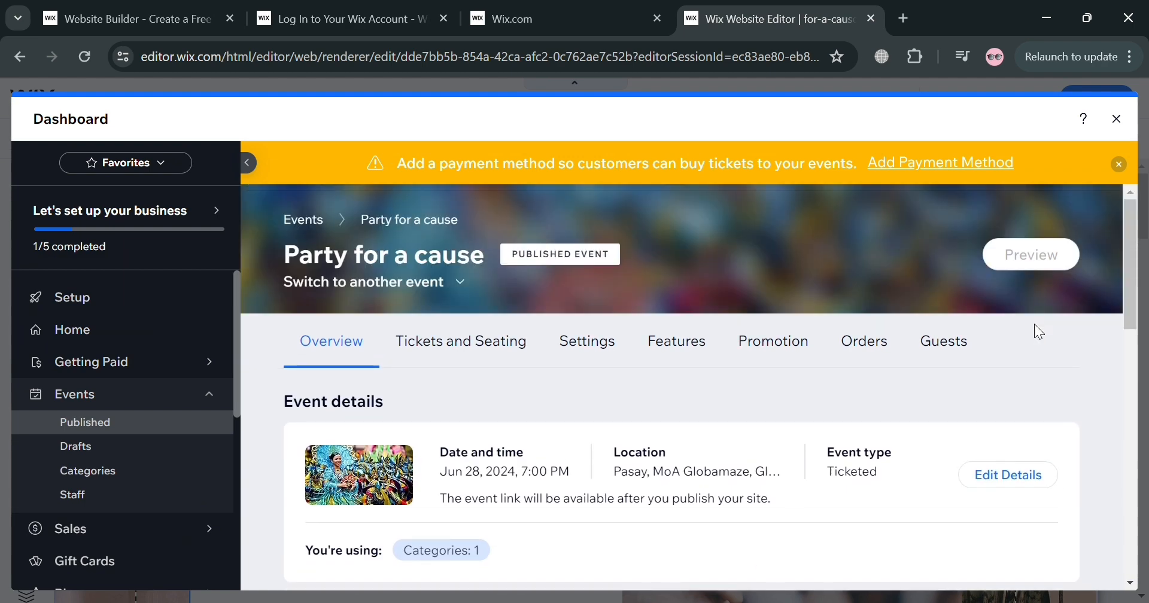
Close the dashboard and move the Party for a cause events widget down the Home page into the footer
click(1116, 119)
scroll(776, 438, down, 5)
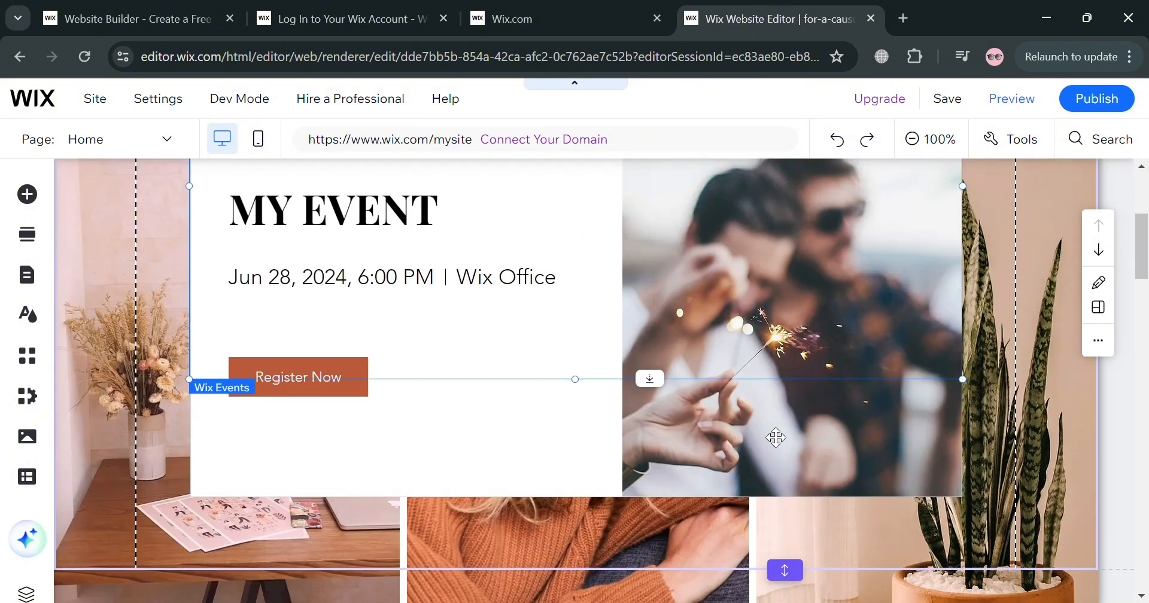
scroll(776, 438, up, 2)
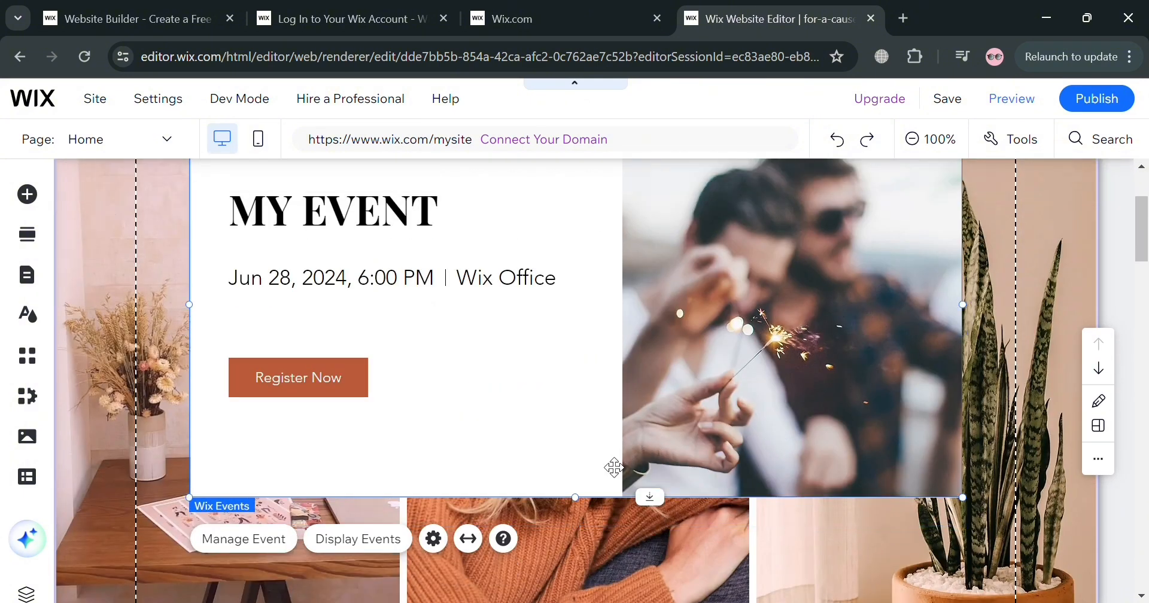
drag(615, 467, 624, 579)
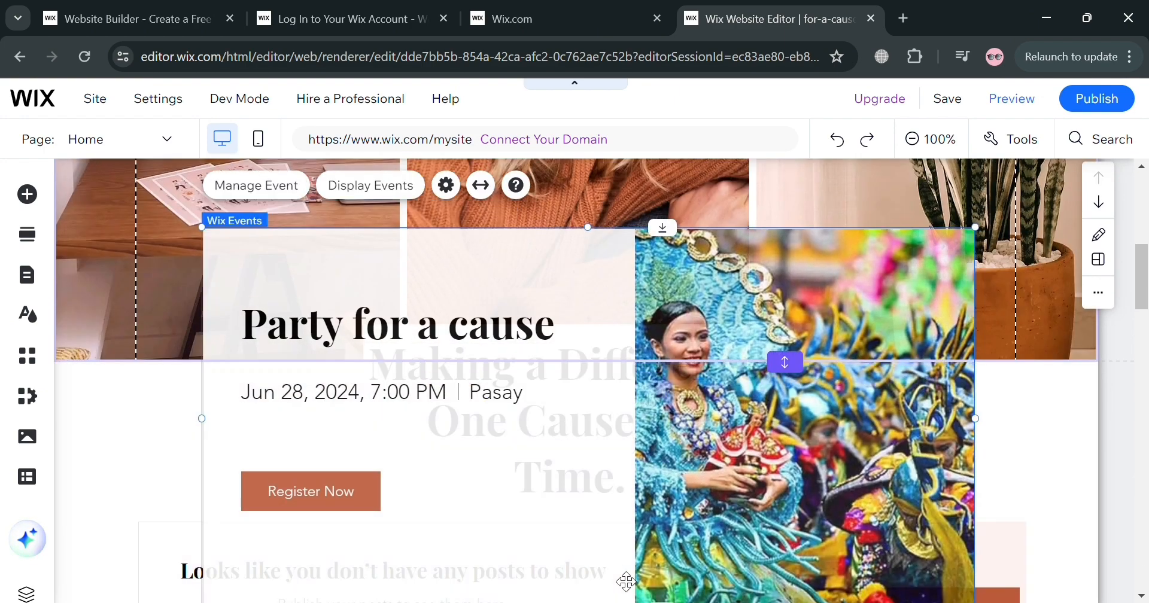
scroll(622, 579, down, 3)
scroll(620, 579, up, 1)
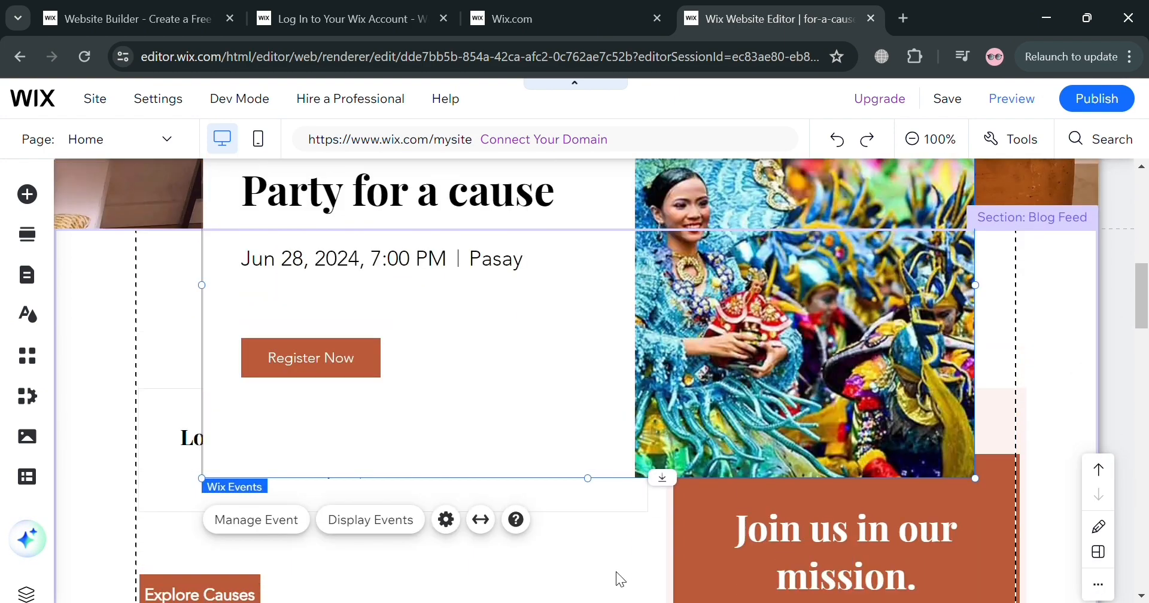
drag(639, 440, 654, 556)
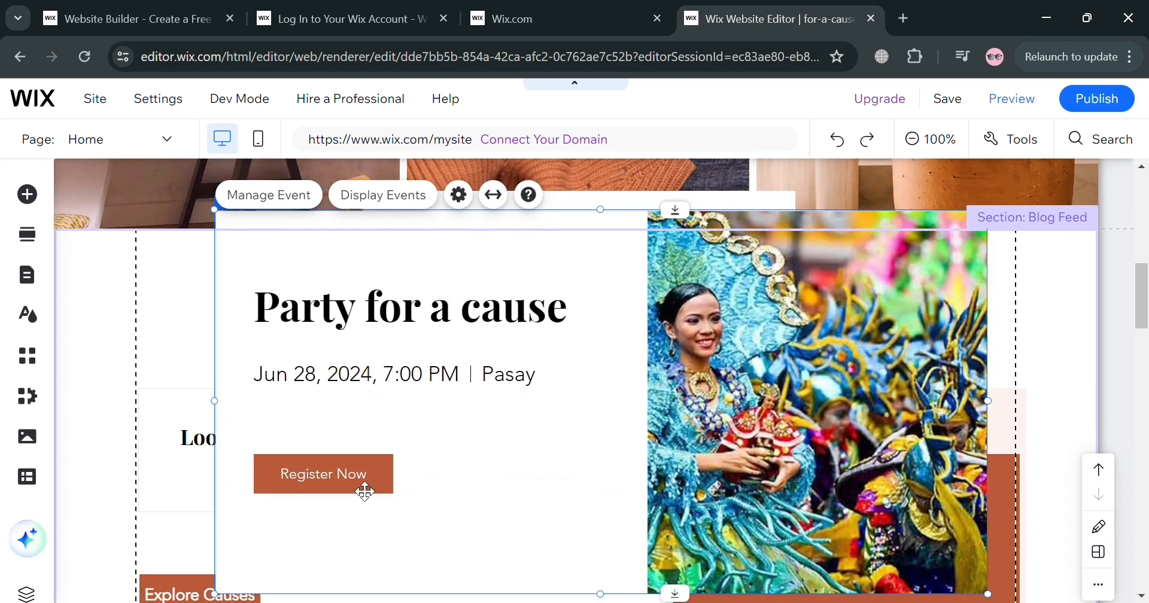
scroll(424, 388, down, 2)
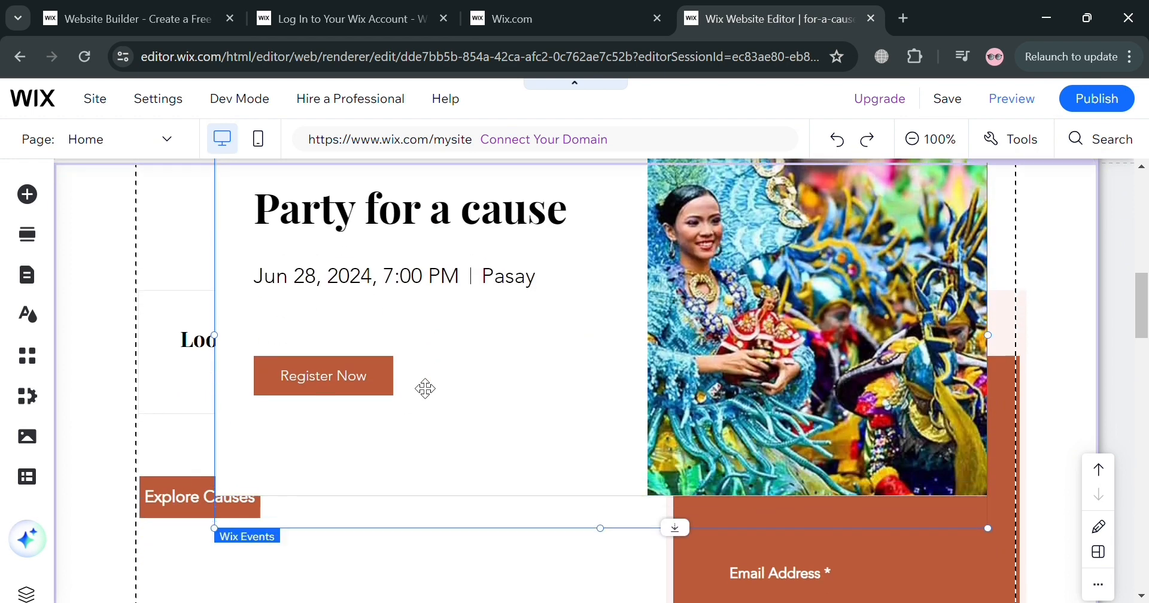
scroll(424, 388, up, 2)
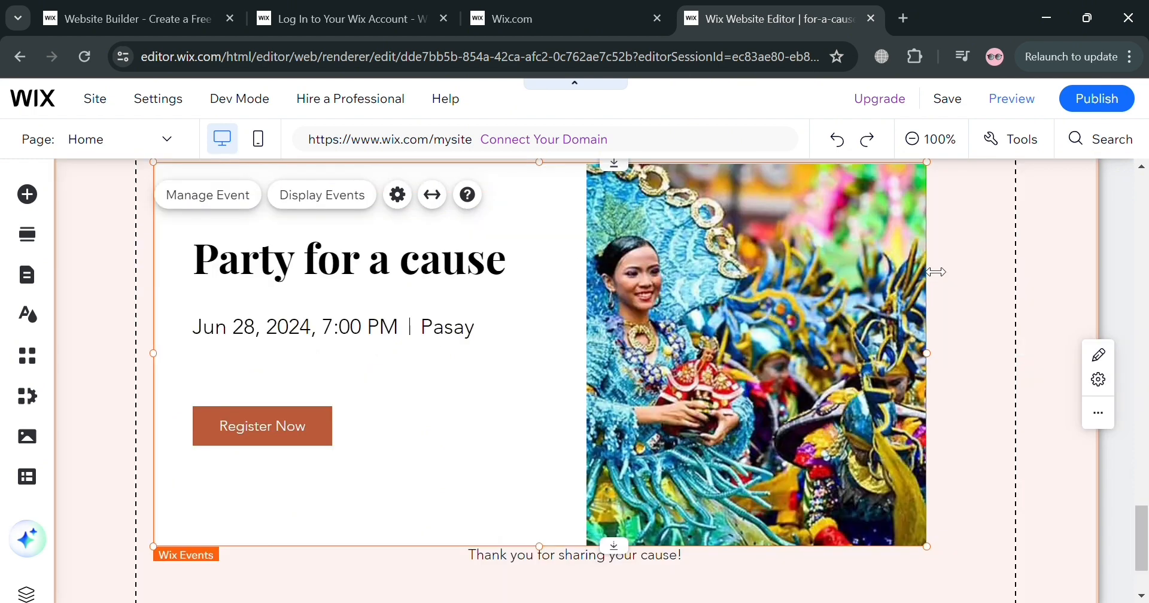
scroll(931, 272, up, 5)
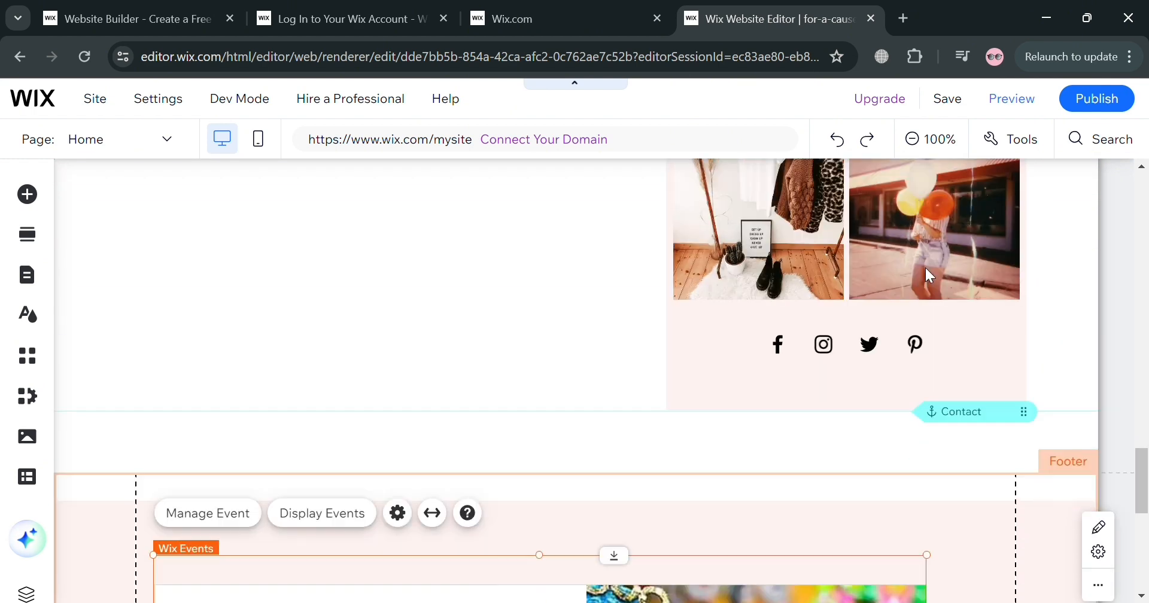
scroll(924, 268, down, 4)
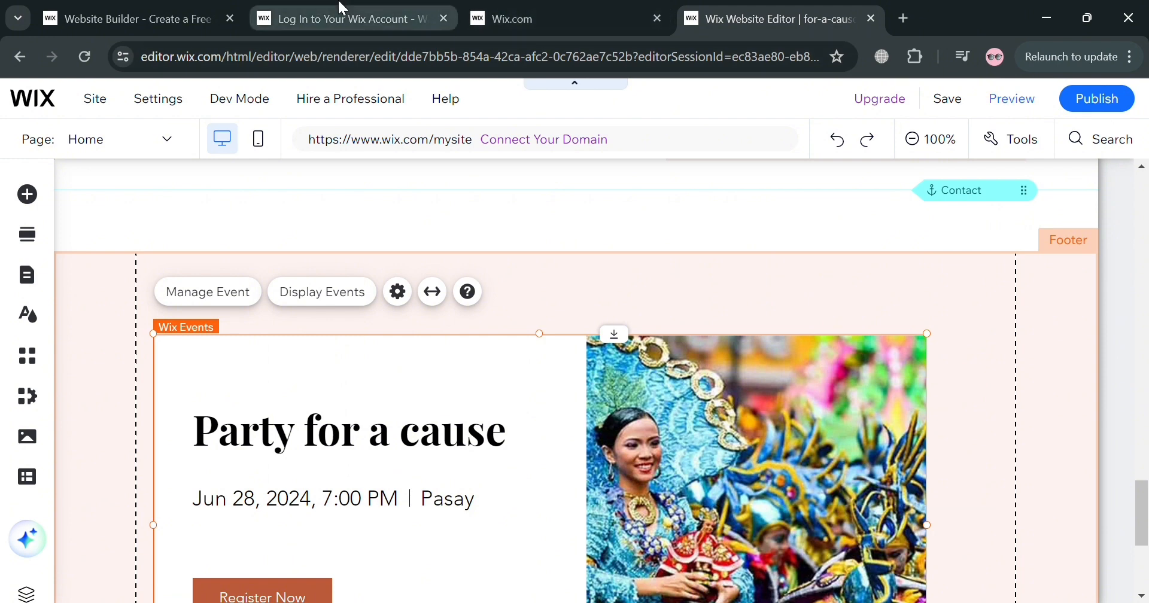
Switch to the For a cause site dashboard, dismiss the setup checklist, and find Party for a cause among the published events
click(555, 5)
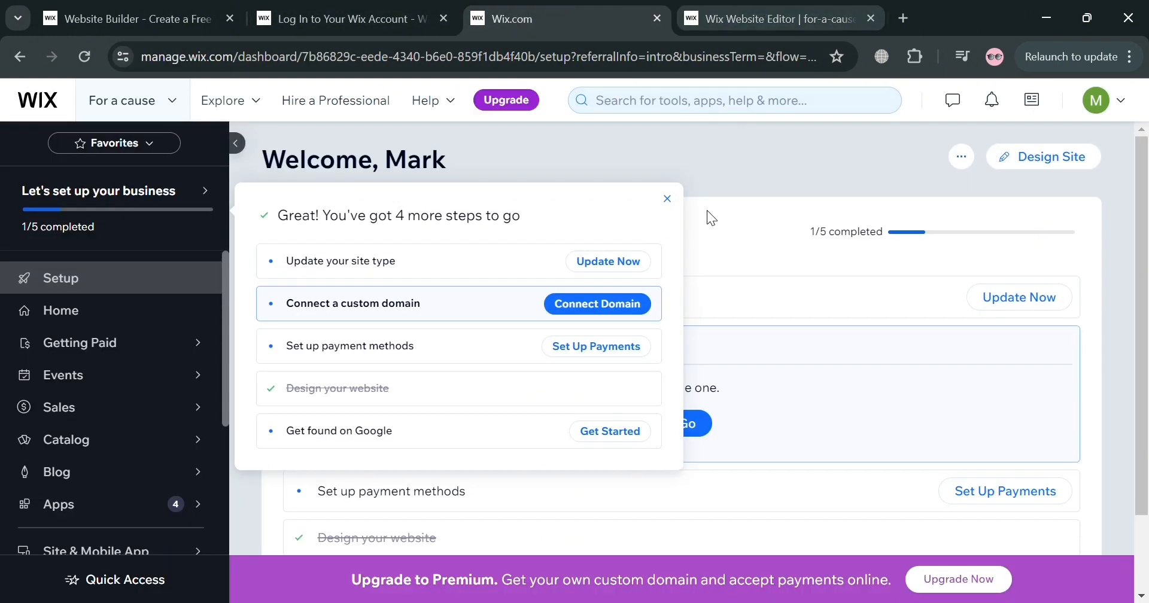
click(668, 199)
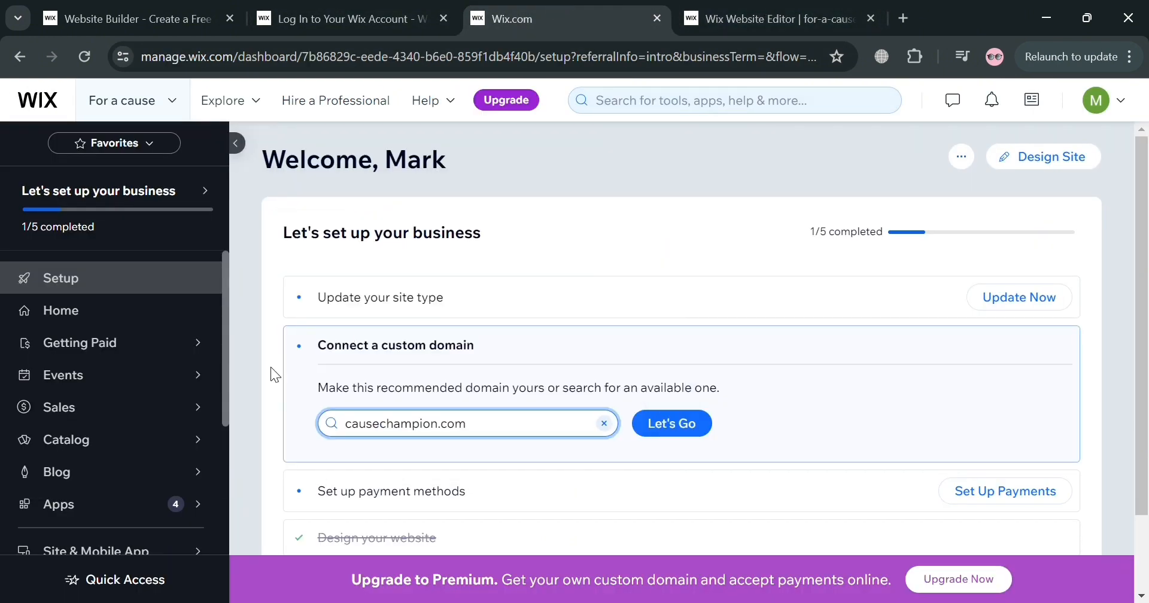
click(94, 388)
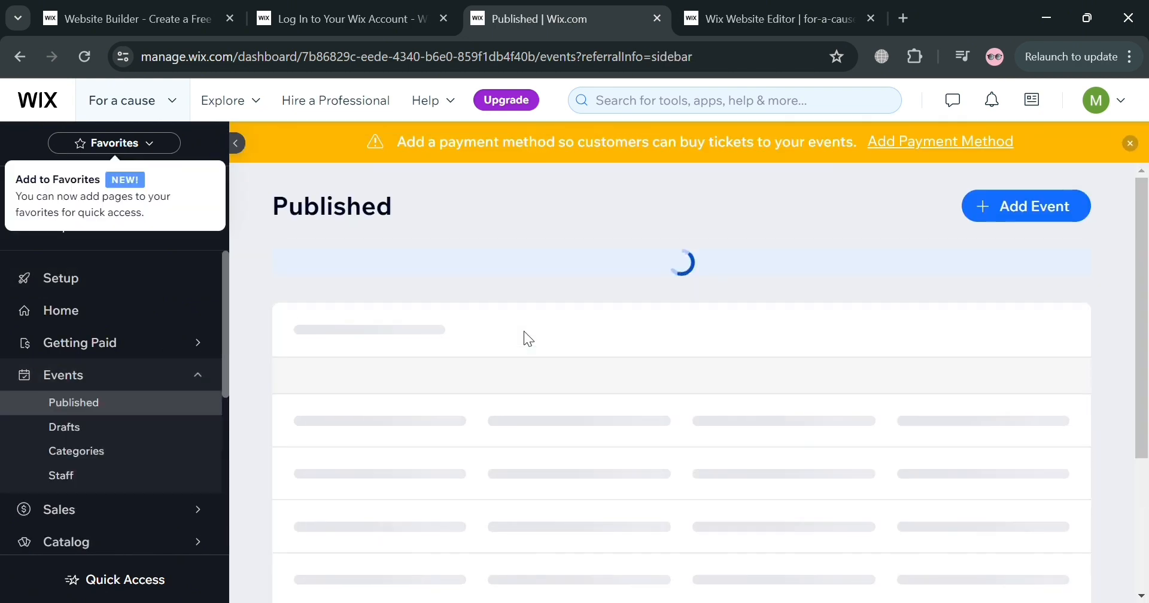
scroll(563, 471, down, 3)
mouse_move(480, 513)
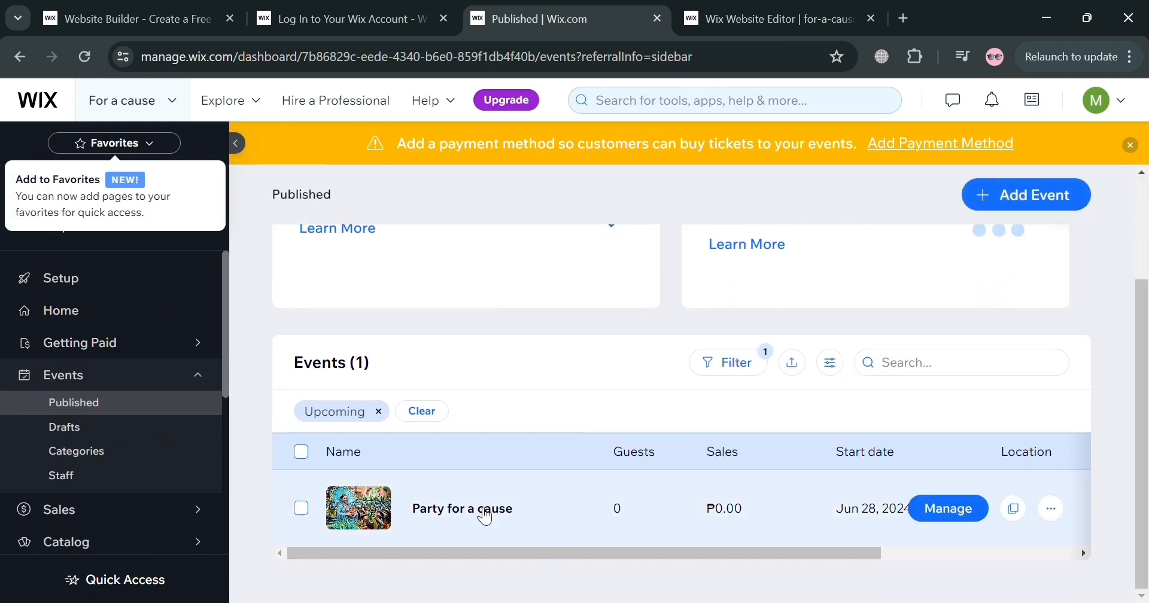